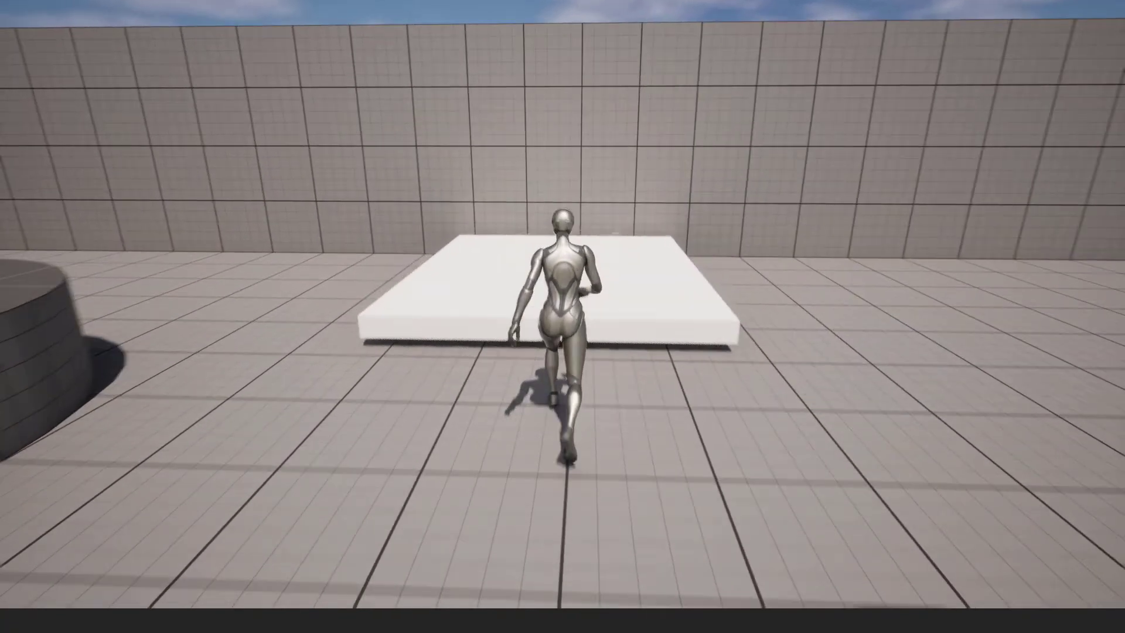
Step: Walk the character onto the white platform and back across it during the play preview
key("a")
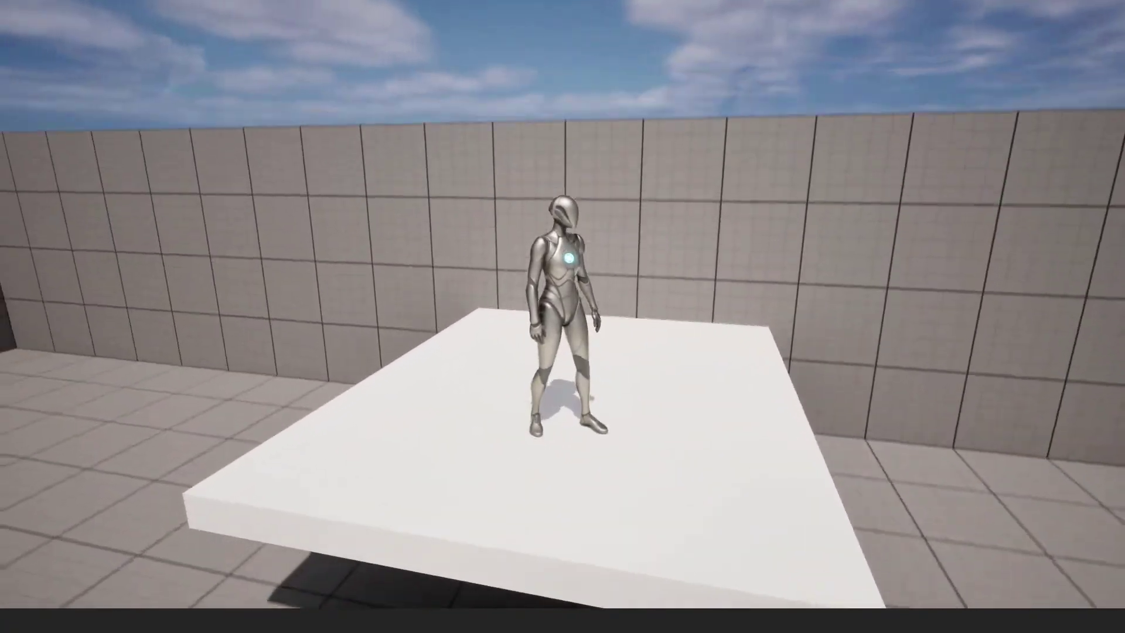
key("s")
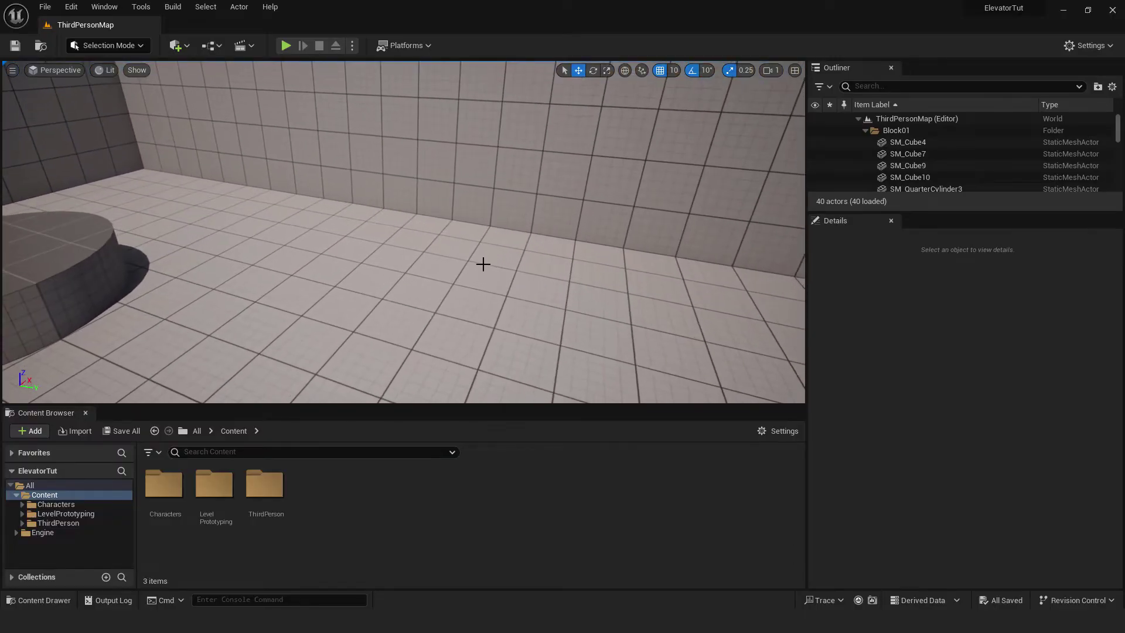
Step: Place a cube and scale it into a wide flat slab (5, 4, 0.25)
left_click(176, 46)
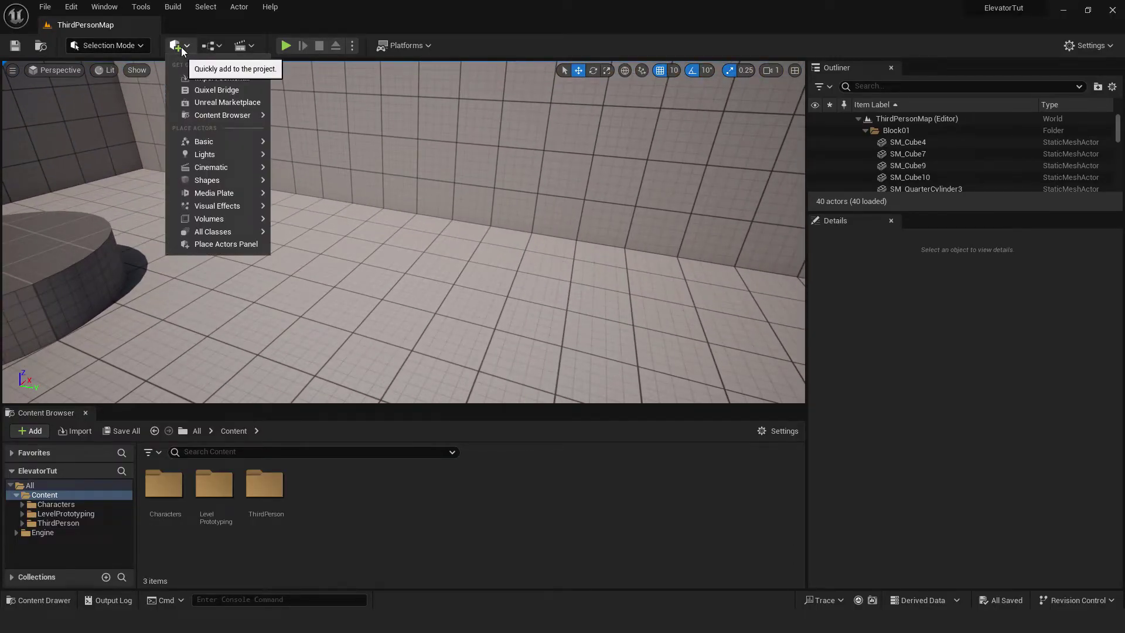
mouse_move(207, 180)
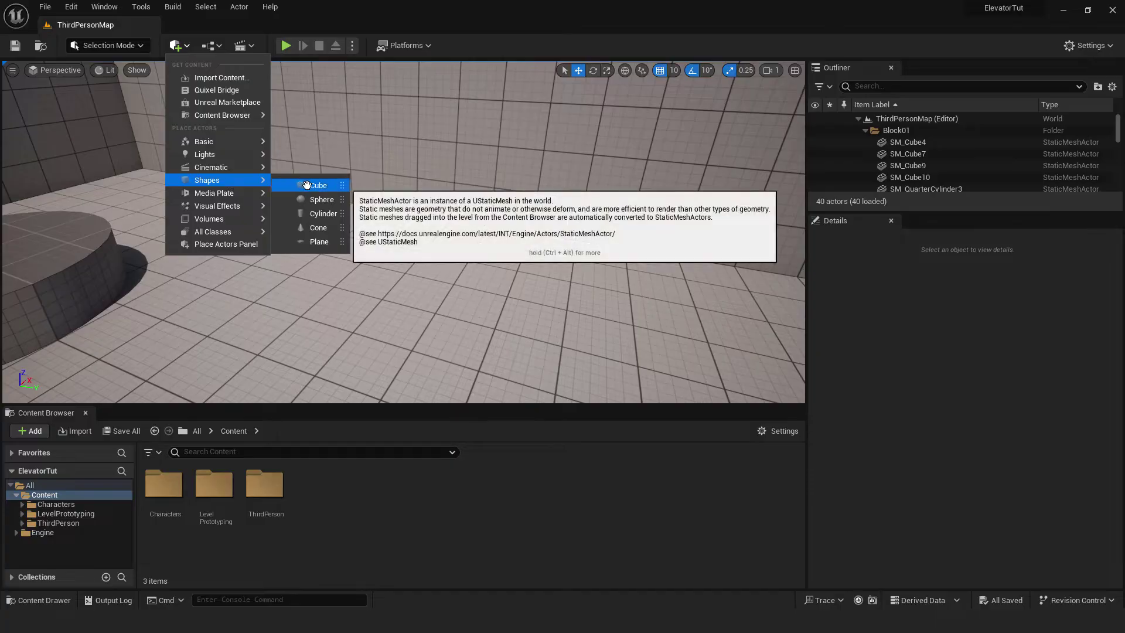
left_click(308, 181)
key("r")
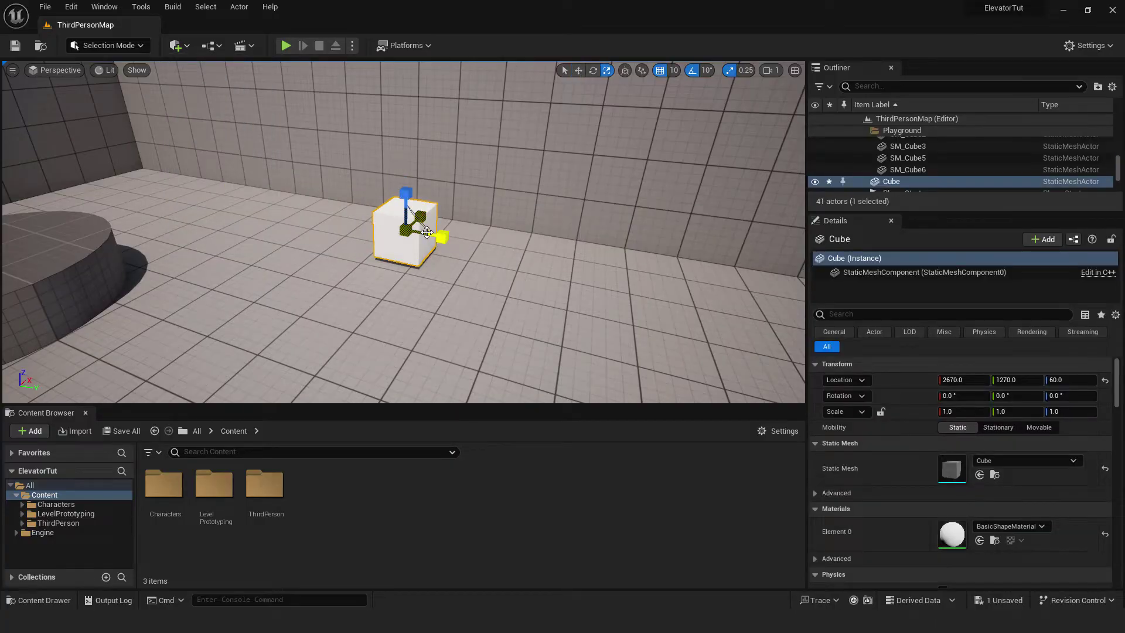
left_click_drag(439, 236, 493, 242)
mouse_move(420, 215)
left_mouse_down()
mouse_move(387, 180)
mouse_move(406, 220)
left_mouse_up()
Step: Lower the slab onto the floor at Z 10 and rename it ElevatorMesh
key("w")
left_click(586, 284)
left_click(449, 200)
mouse_move(586, 284)
right_mouse_down()
mouse_move(449, 200)
mouse_move(409, 215)
right_mouse_up()
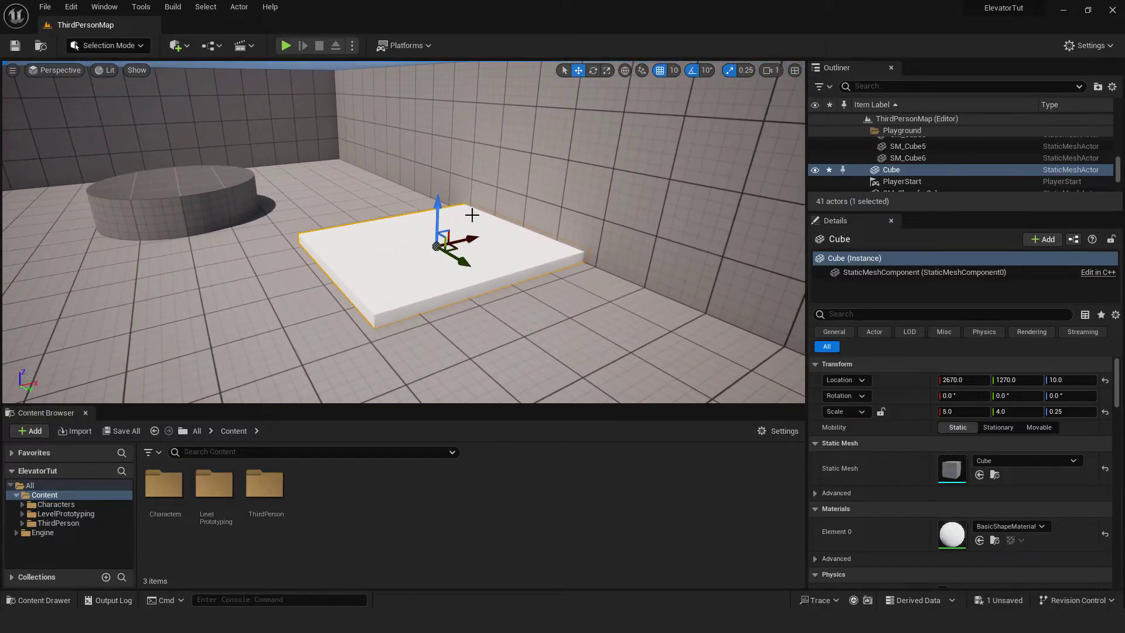
double_click(897, 172)
type("ElevatorM")
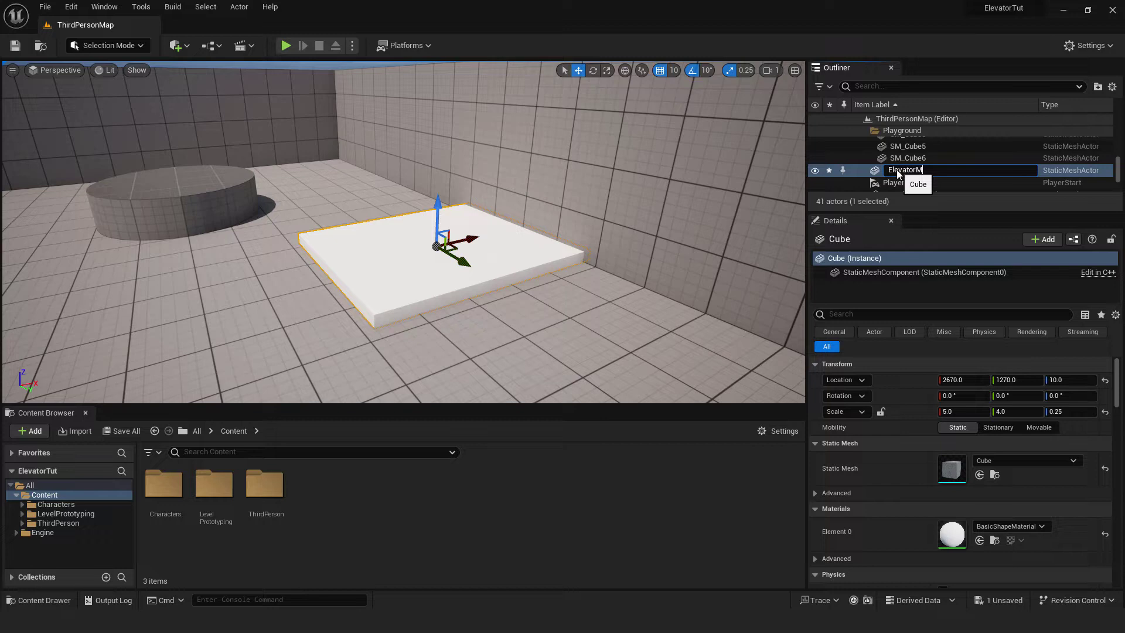
type("esh")
key("Return")
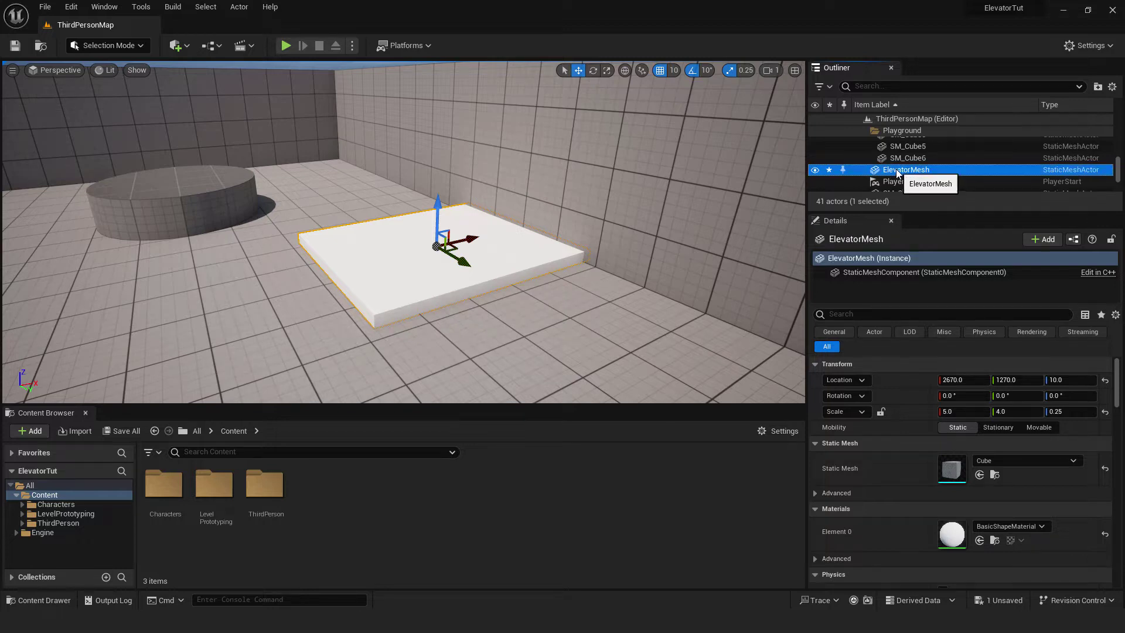
Step: Create a Cinematics Level Sequence in the Content Browser named Elevator Animation
right_click(336, 482)
mouse_move(371, 301)
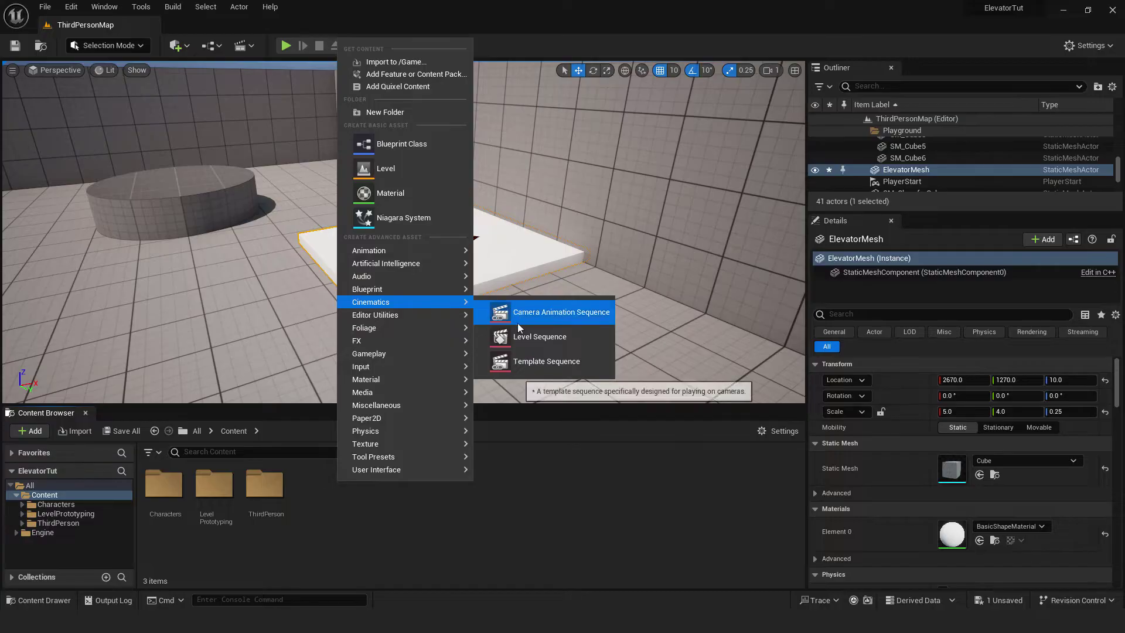
left_click(564, 339)
type("rAnimati")
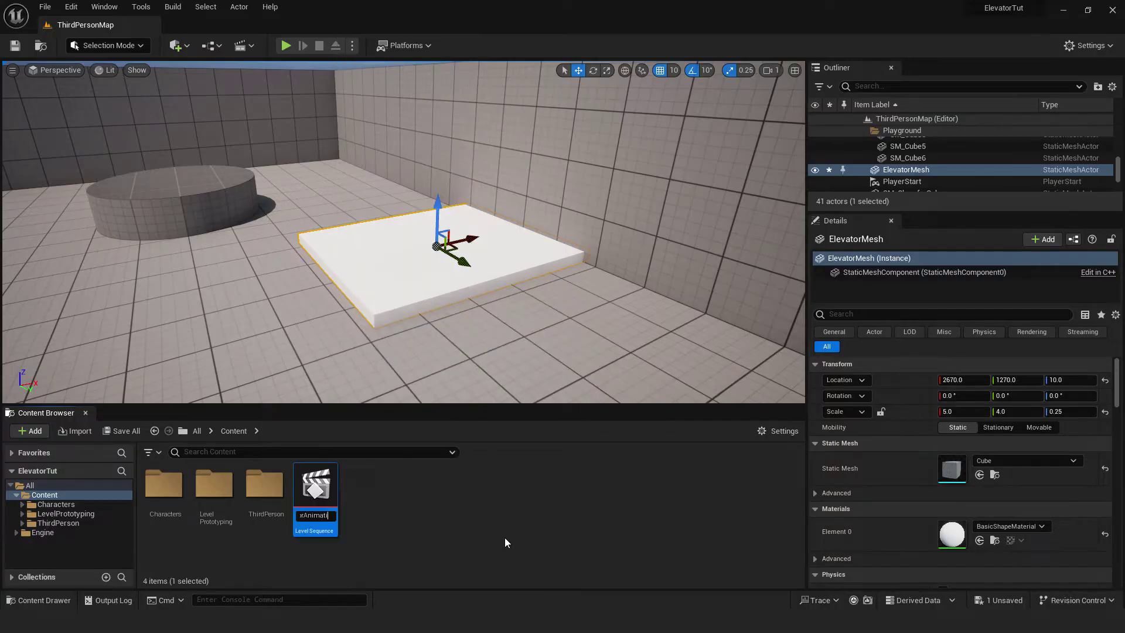
type("Elevator Animation")
key("Return")
Step: Open Elevator Animation, add an ElevatorMesh actor track, and display timeline time in seconds
double_click(311, 490)
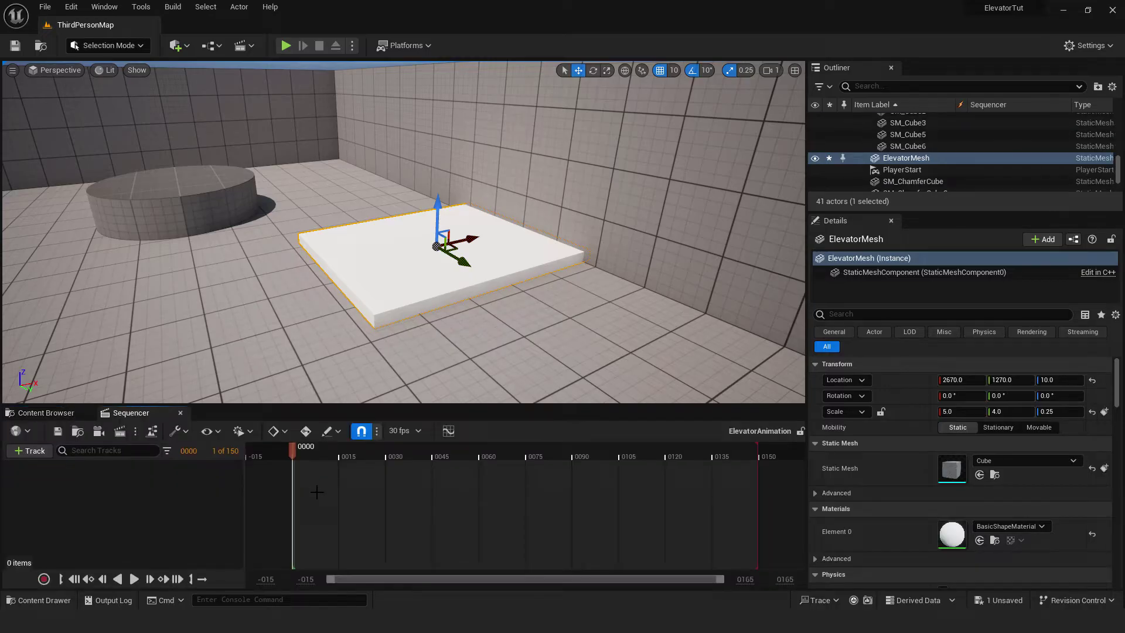
left_click(30, 453)
mouse_move(69, 258)
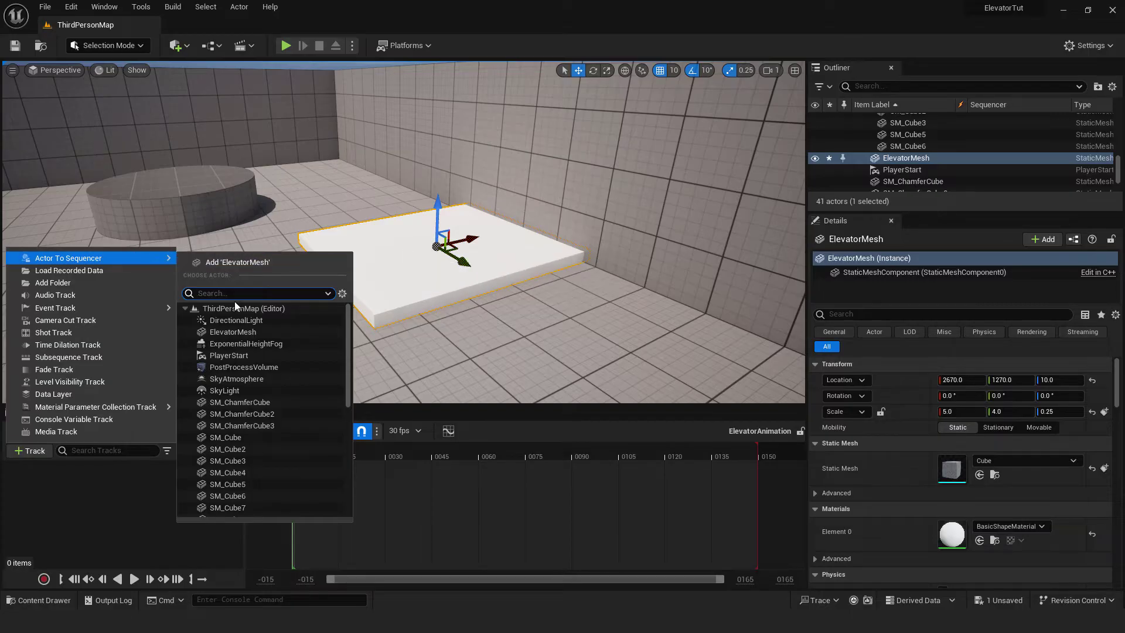
left_click(253, 333)
left_click(417, 431)
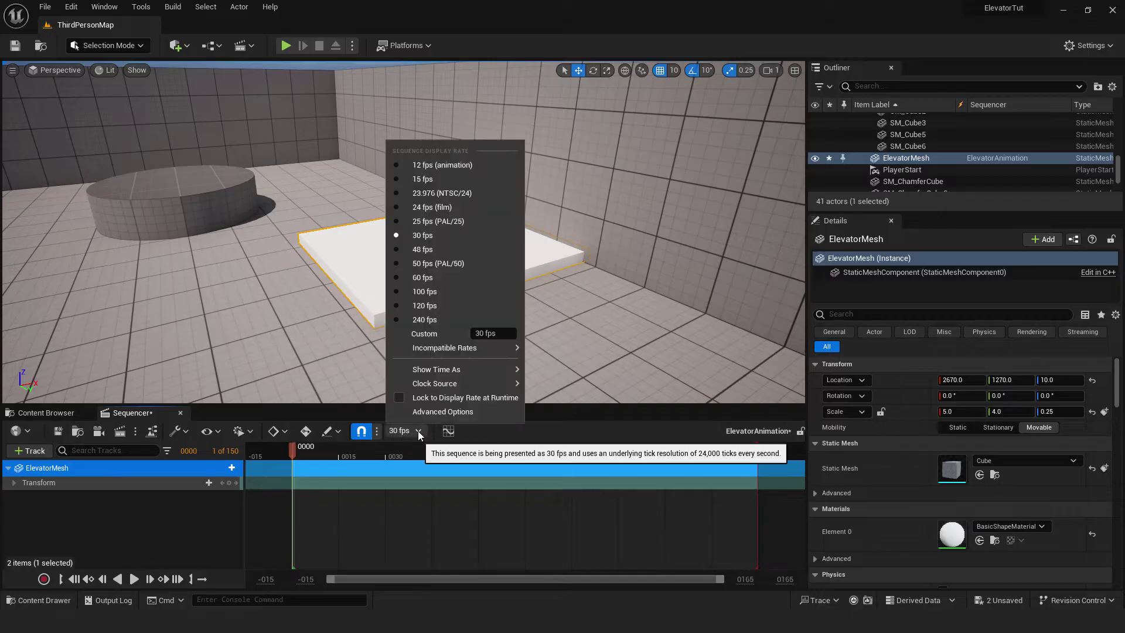
mouse_move(437, 369)
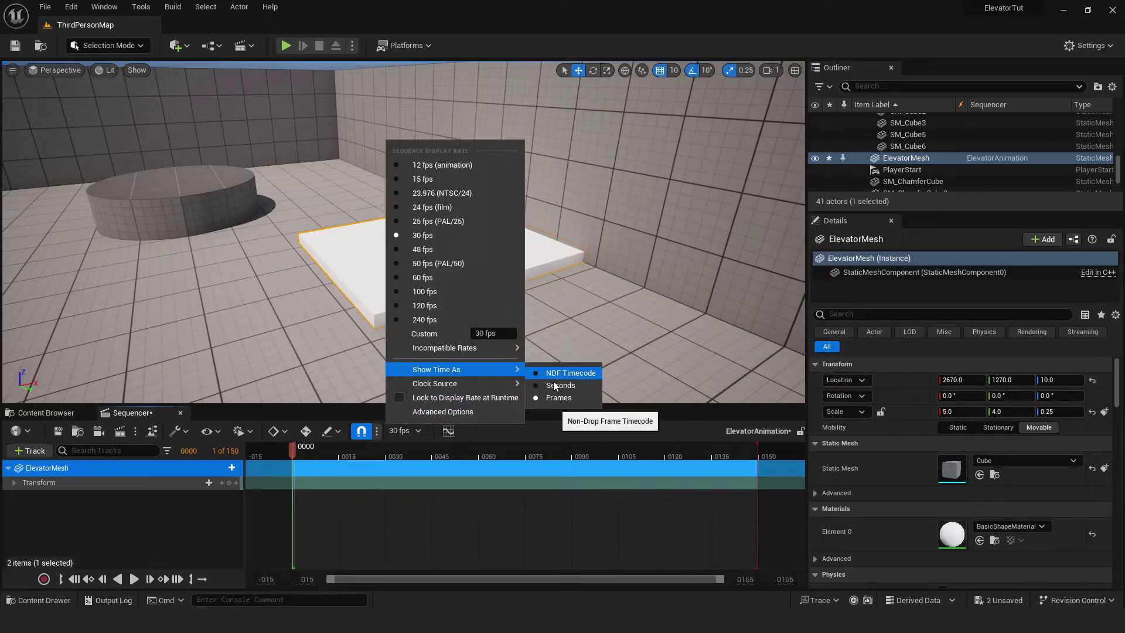
left_click(569, 386)
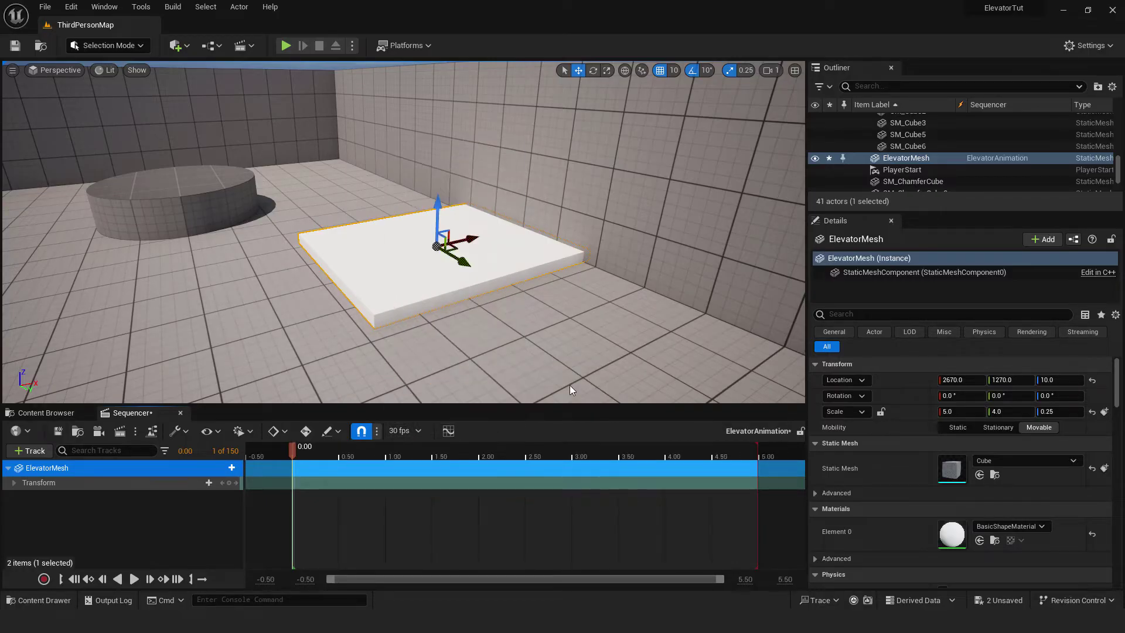
Step: Key ElevatorMesh's Transform on the floor at 0 s and raised to Z 380 at 2 s
left_click(228, 483)
right_click_drag(440, 264, 439, 220)
left_click_drag(373, 448, 419, 444)
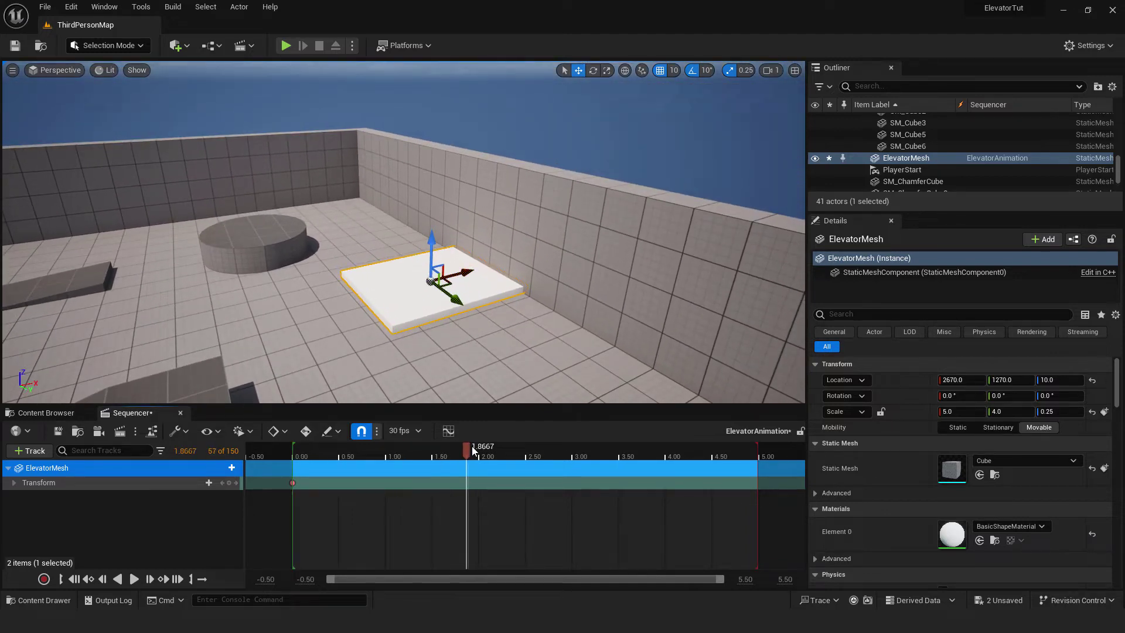
left_click_drag(433, 235, 436, 125)
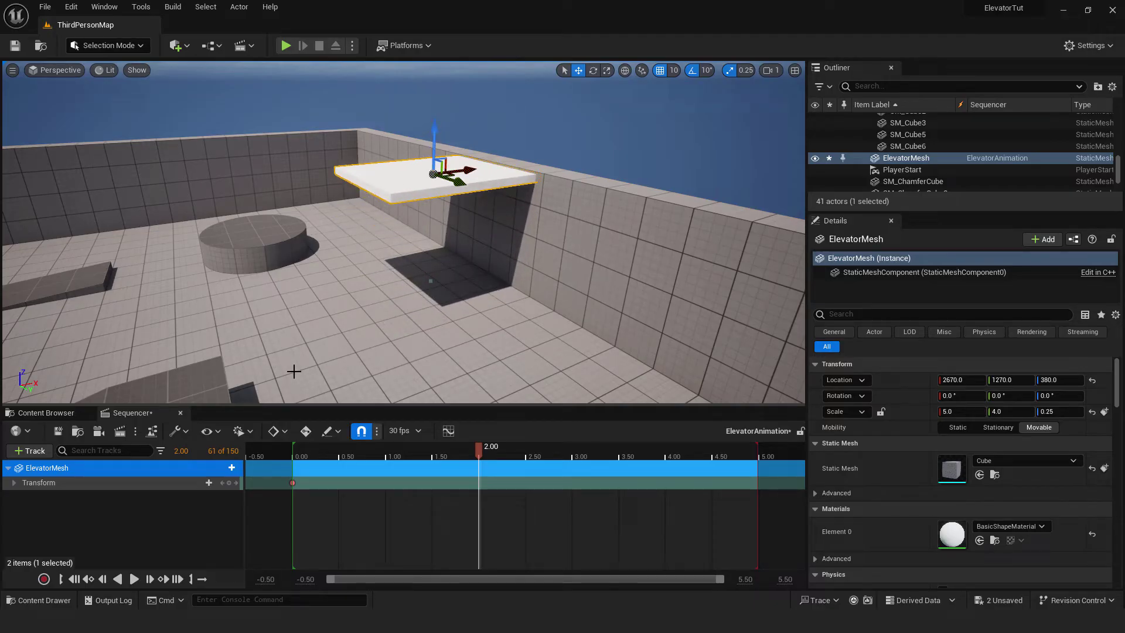
left_click(229, 483)
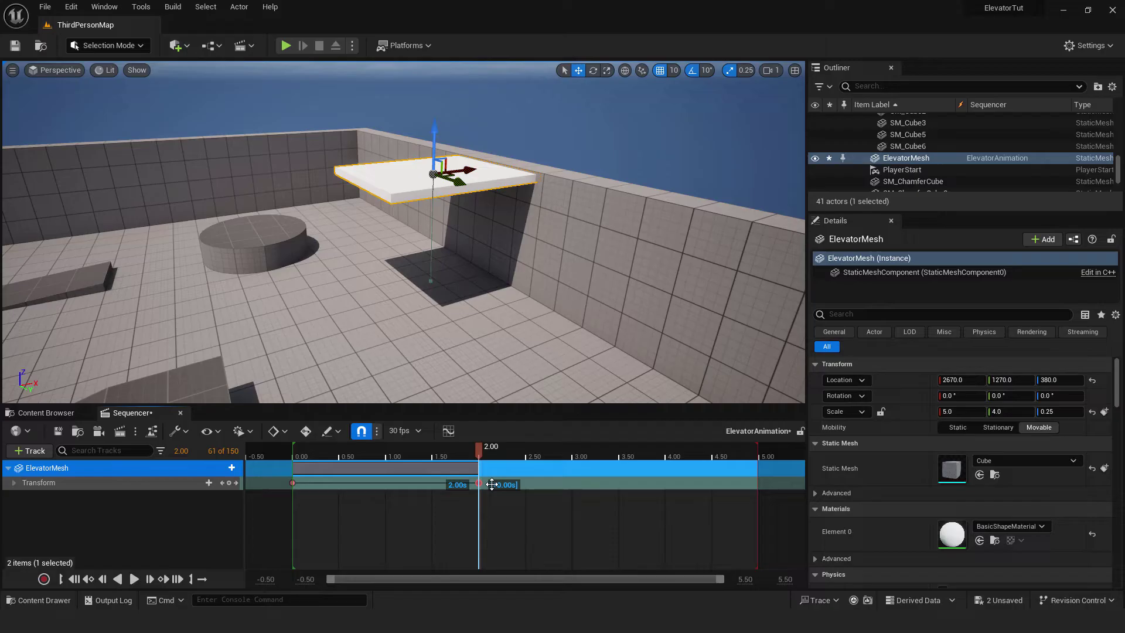
Step: Copy the 2 s key to 3 s and the 0 s key to 5 s, then scrub to check the motion
left_click_drag(490, 485, 571, 484)
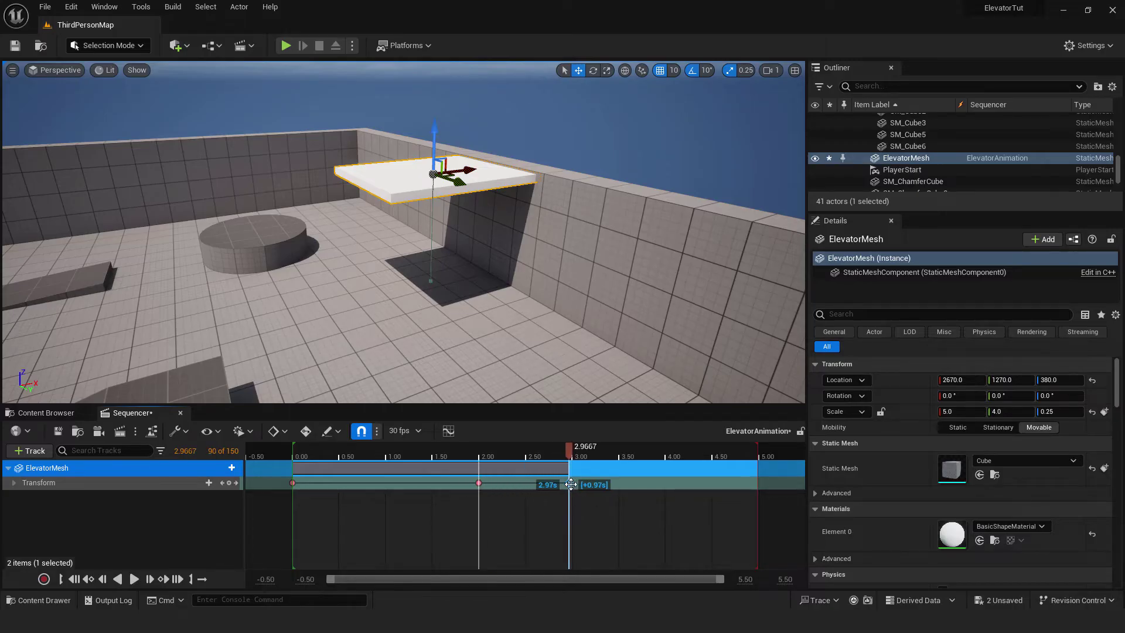
left_click_drag(572, 485, 572, 484)
left_click(290, 483)
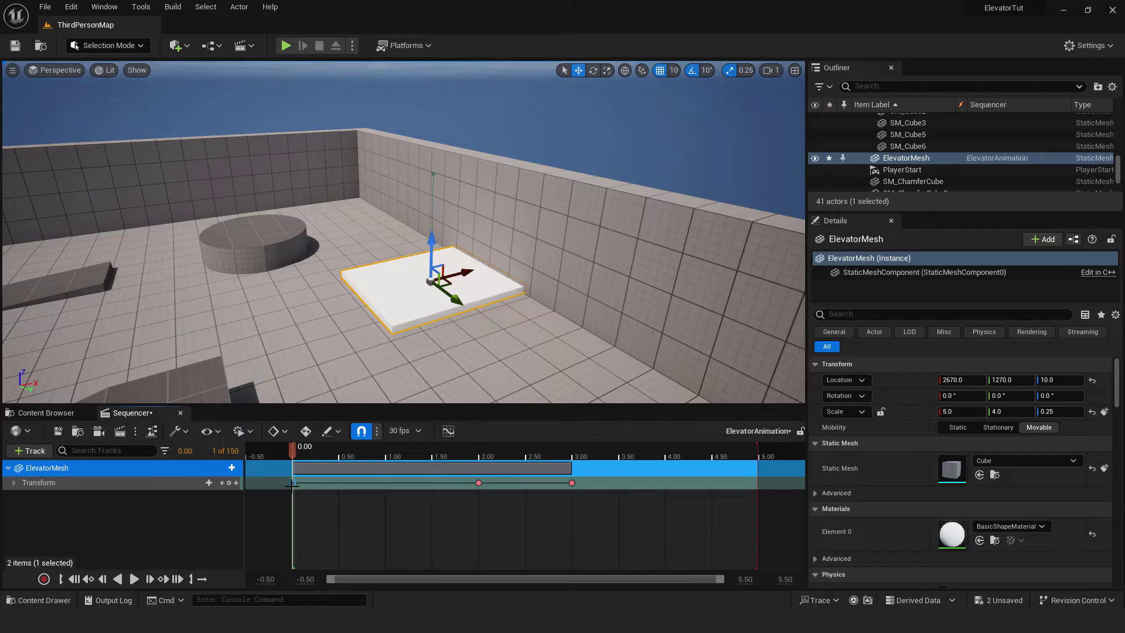
left_click_drag(292, 482, 750, 482)
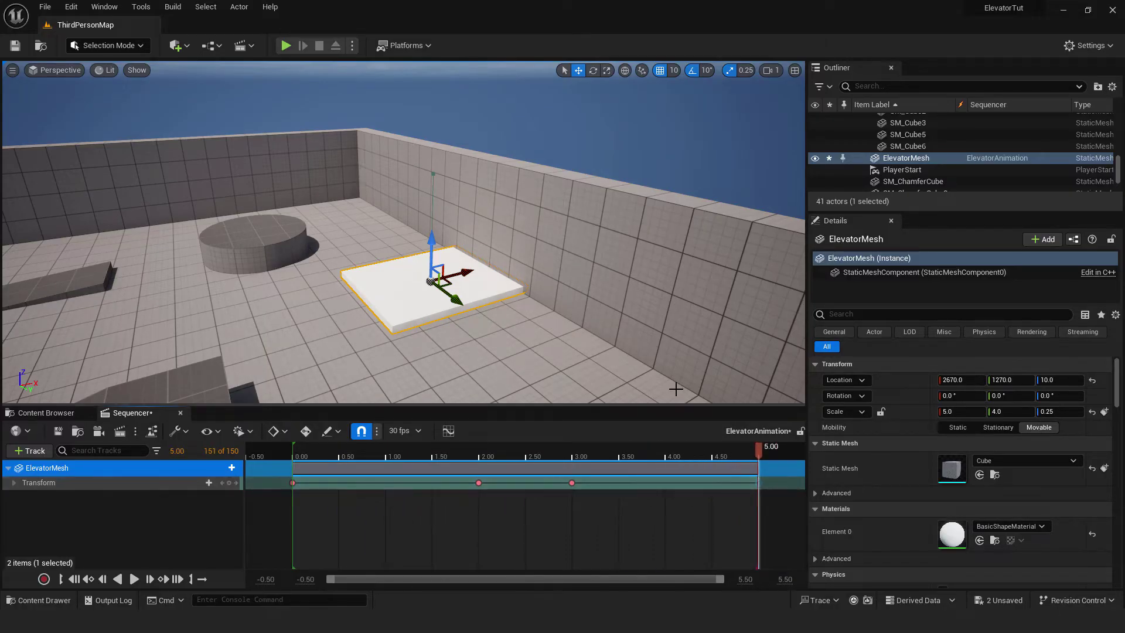
left_click_drag(302, 453, 487, 451)
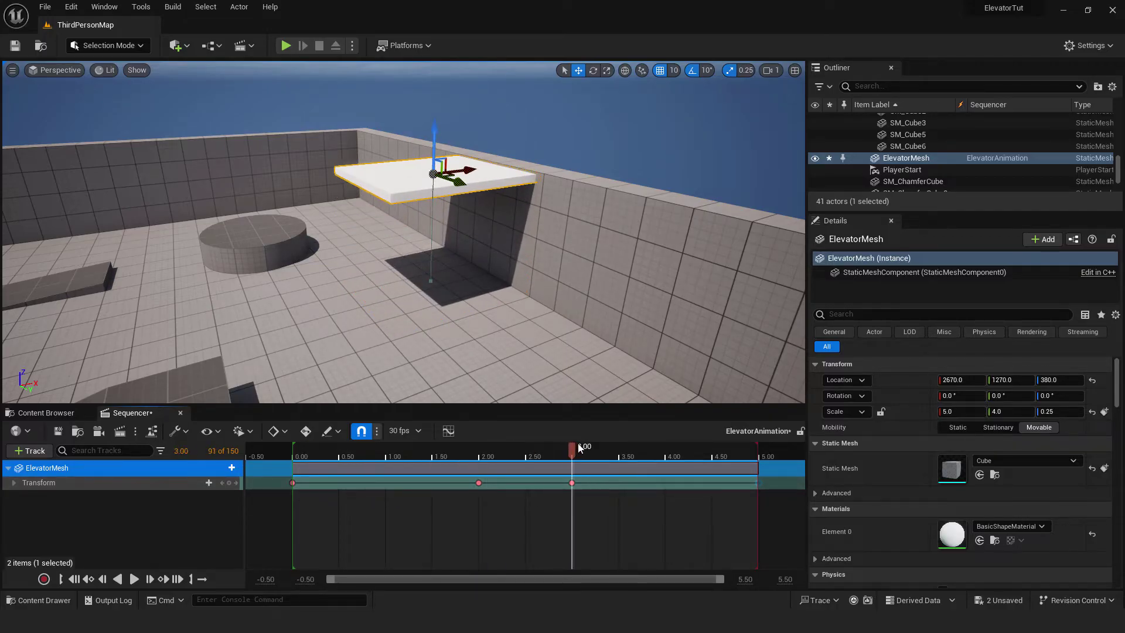
mouse_move(486, 451)
left_mouse_down()
mouse_move(707, 473)
mouse_move(762, 452)
left_mouse_up()
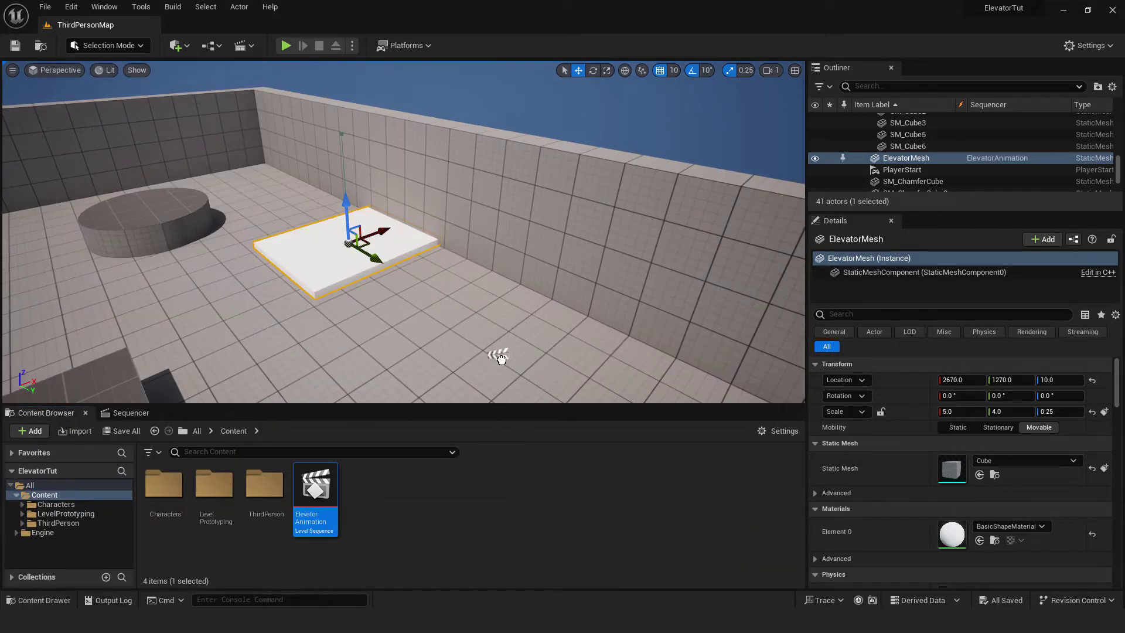
Step: Drag Elevator Animation into the viewport as a level actor and save everything
left_click_drag(498, 356, 503, 356)
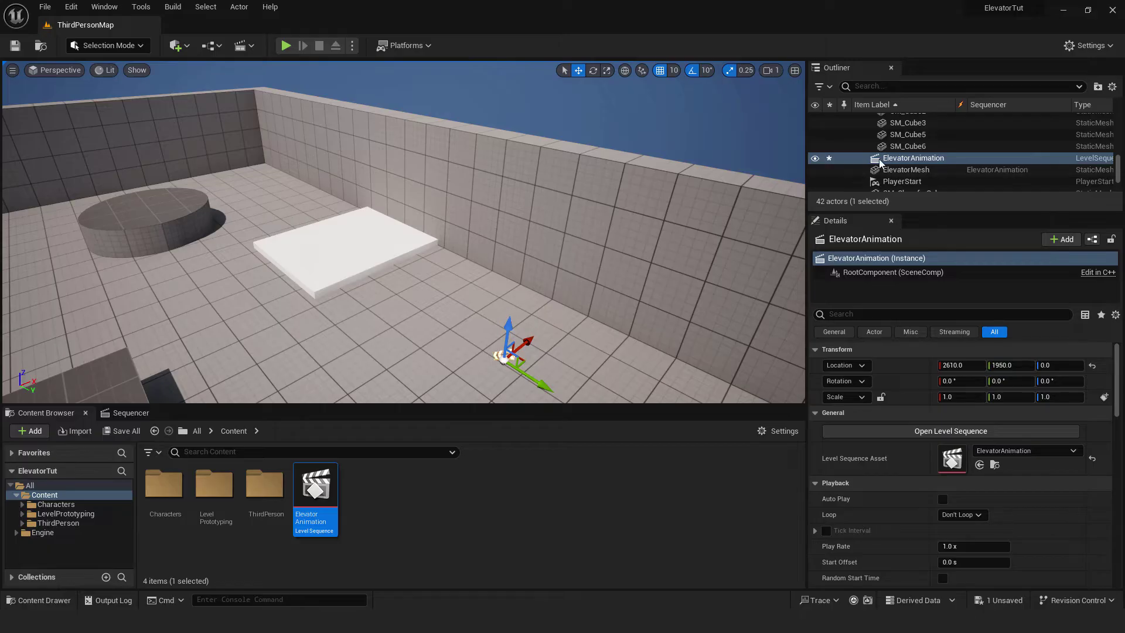
key("ctrl+s")
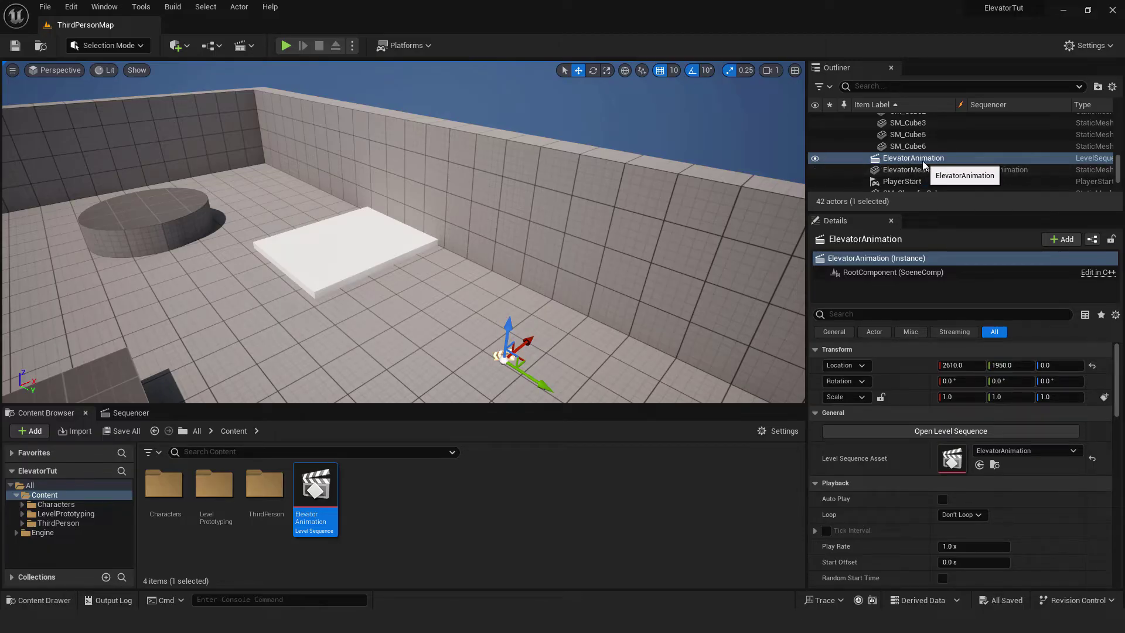
Step: Open and dock the ThirdPersonMap Level Blueprint, then add an Event BeginPlay node
left_click(211, 46)
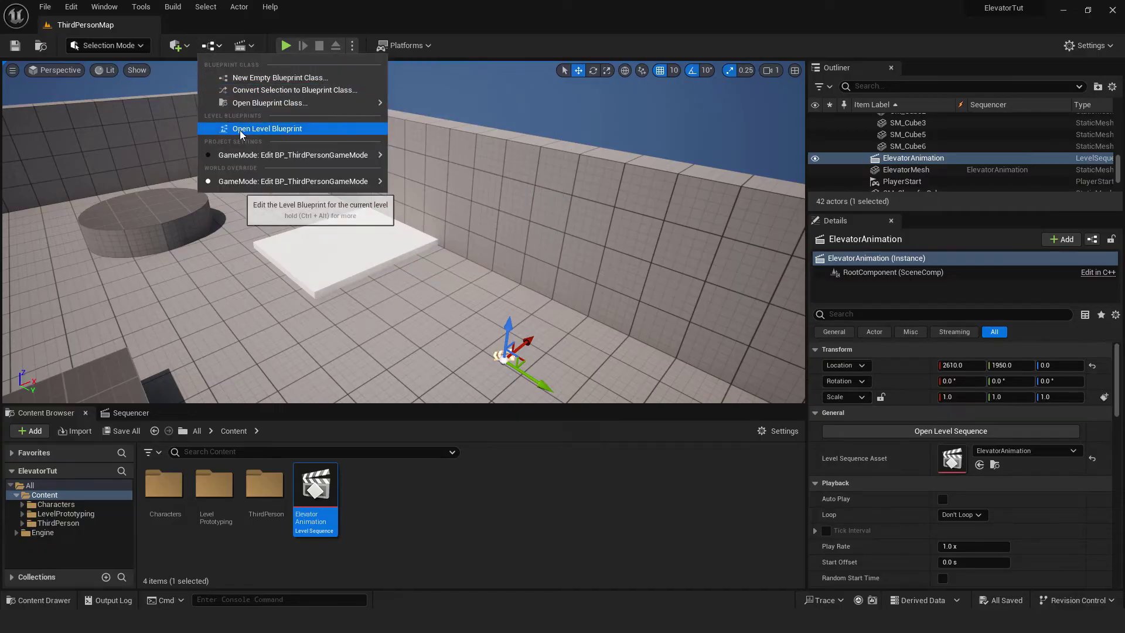
left_click(284, 129)
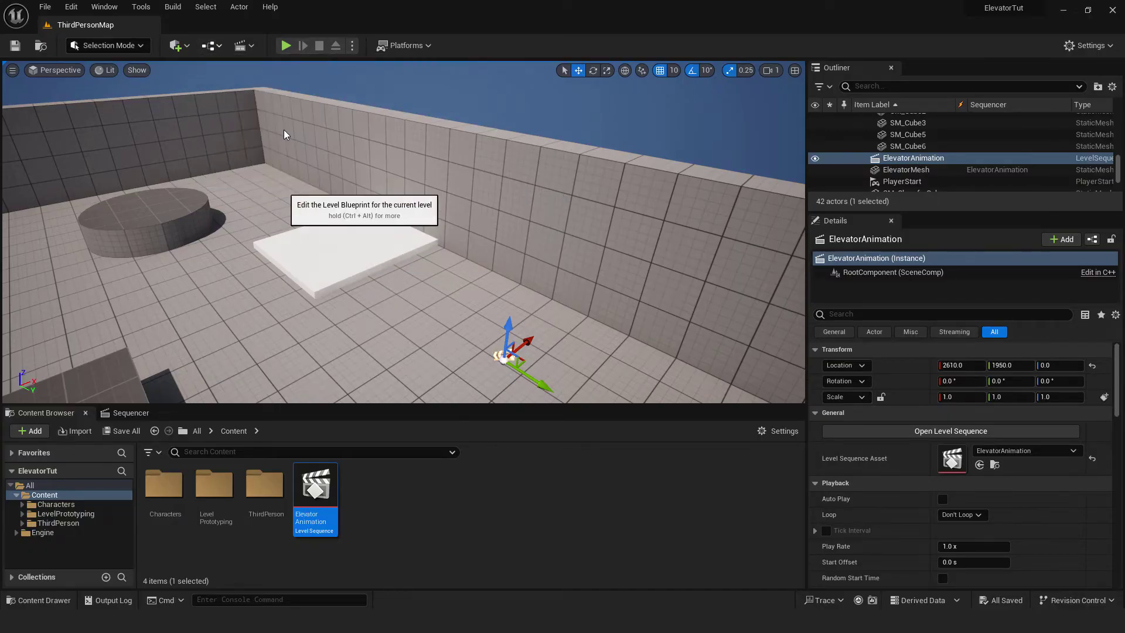
left_click_drag(163, 44, 179, 28)
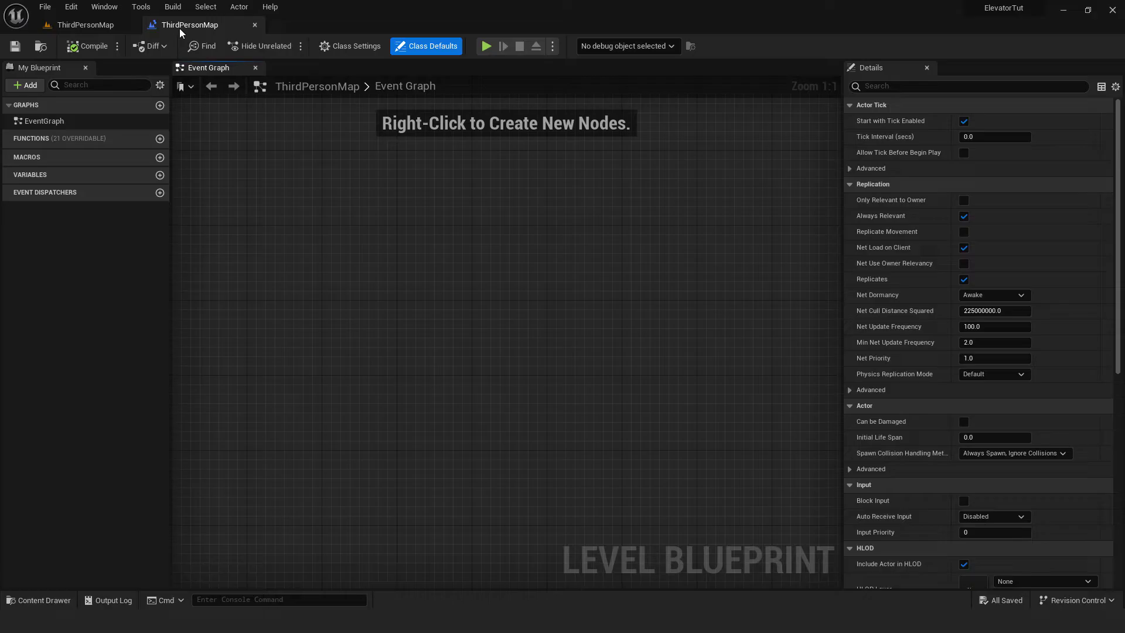
right_click(341, 234)
type("event")
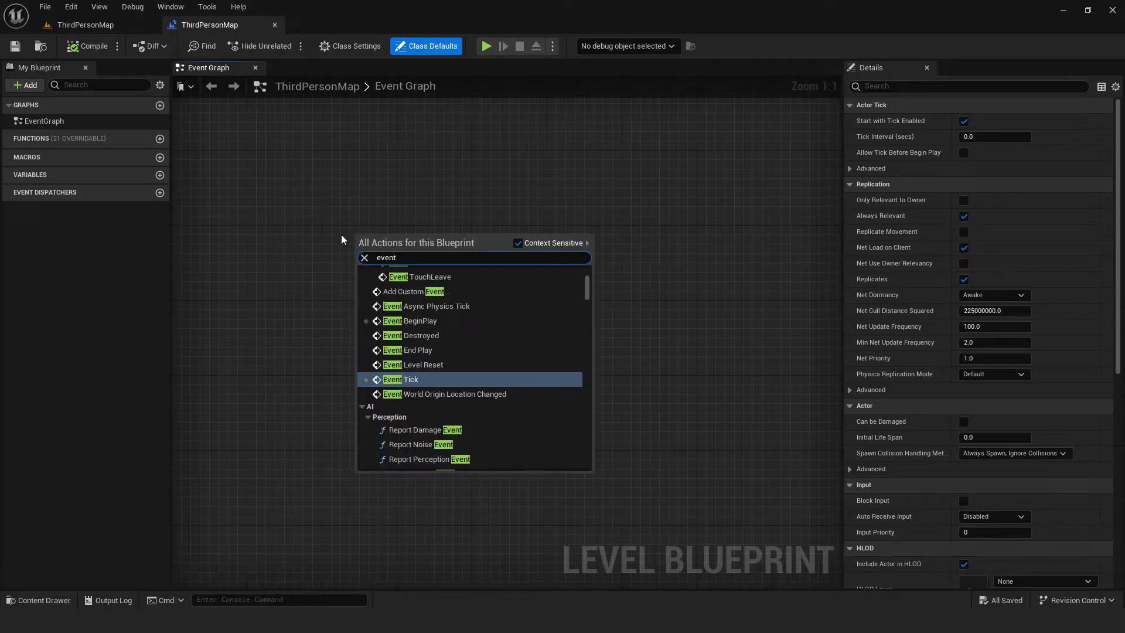
left_click(430, 321)
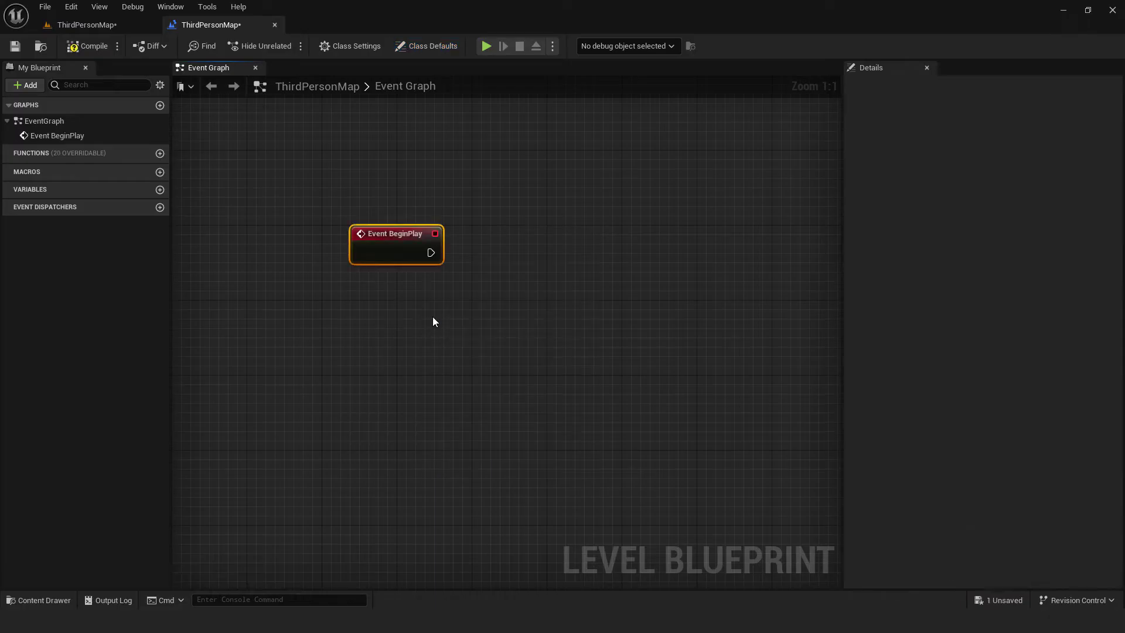
Step: Drop an ElevatorAnimation reference into the blueprint graph and get its Sequence Player
left_click(87, 27)
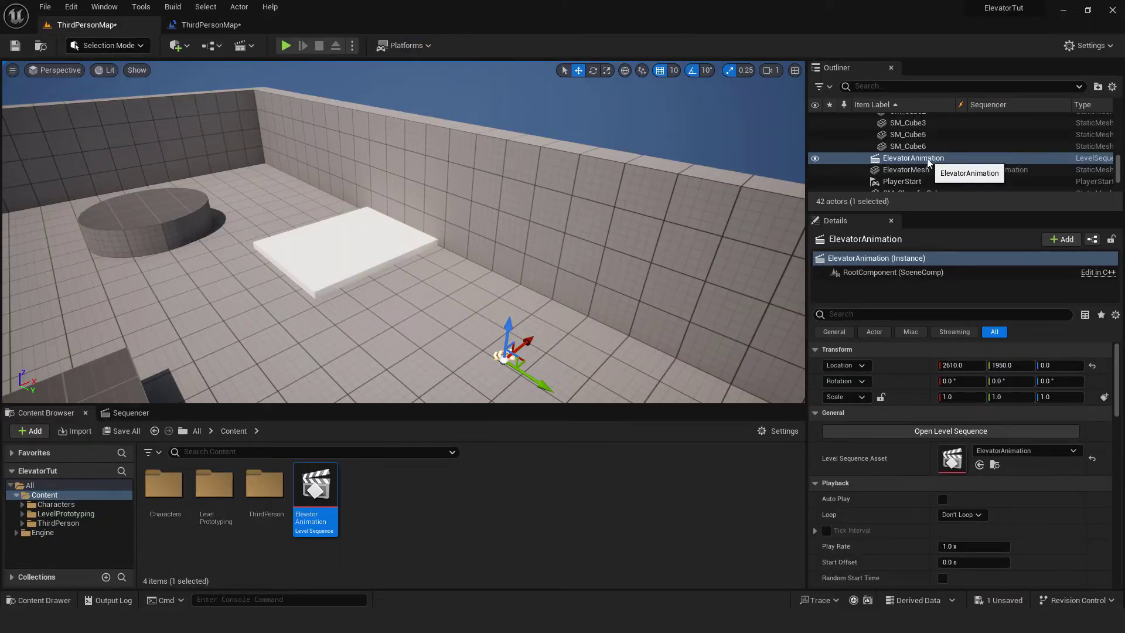
left_click_drag(914, 159, 310, 70)
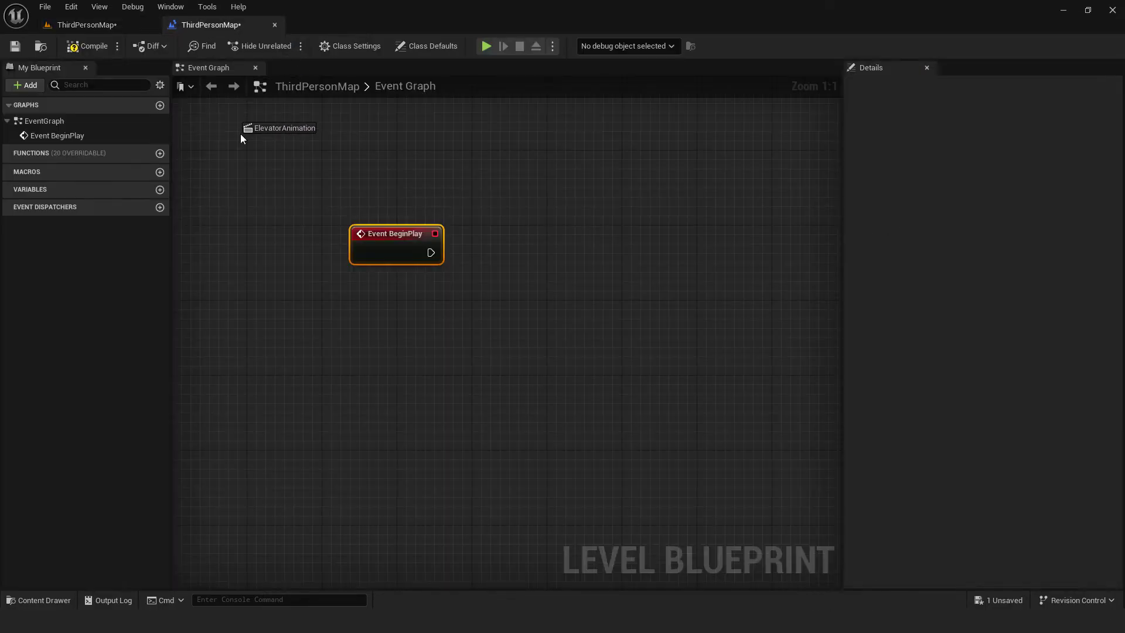
left_click_drag(214, 28, 356, 338)
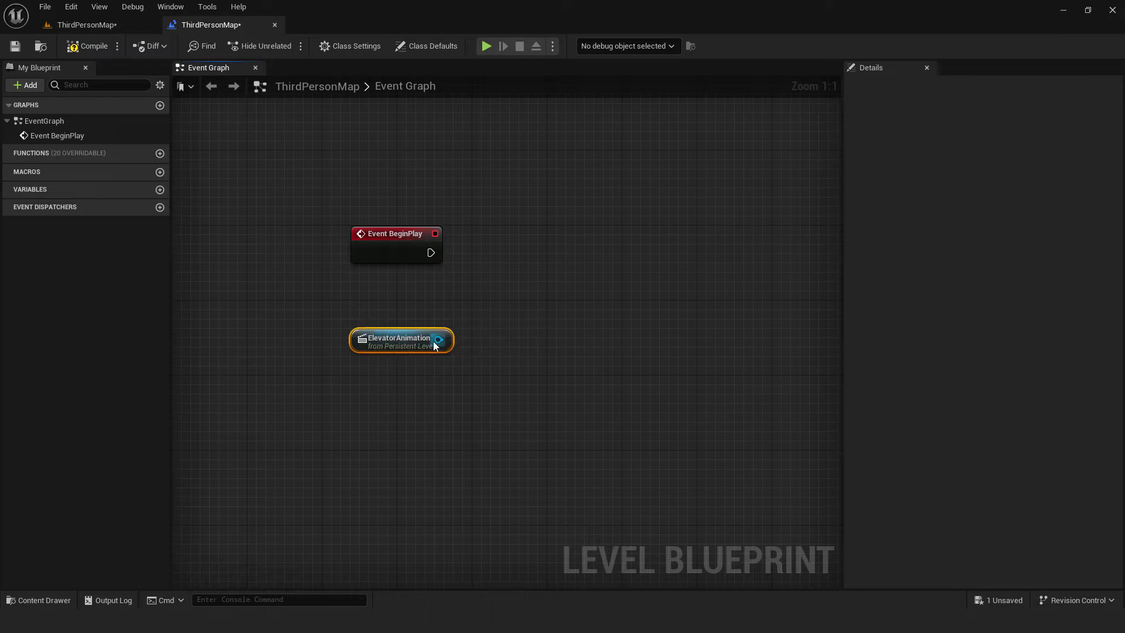
left_click_drag(438, 339, 515, 284)
type("get sequence player")
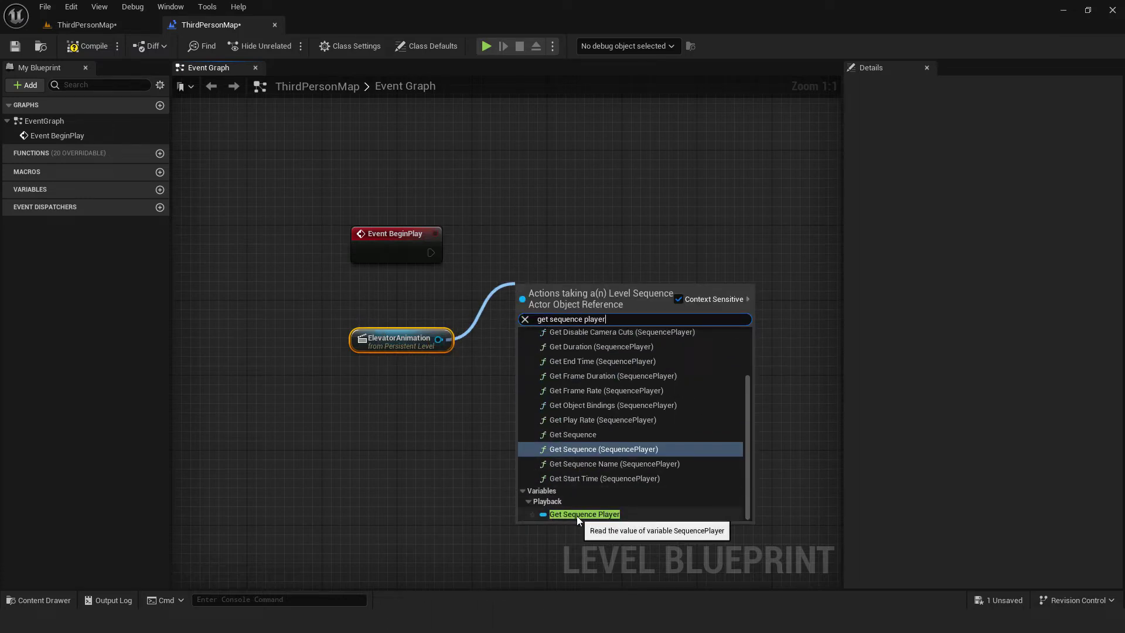
left_click(576, 514)
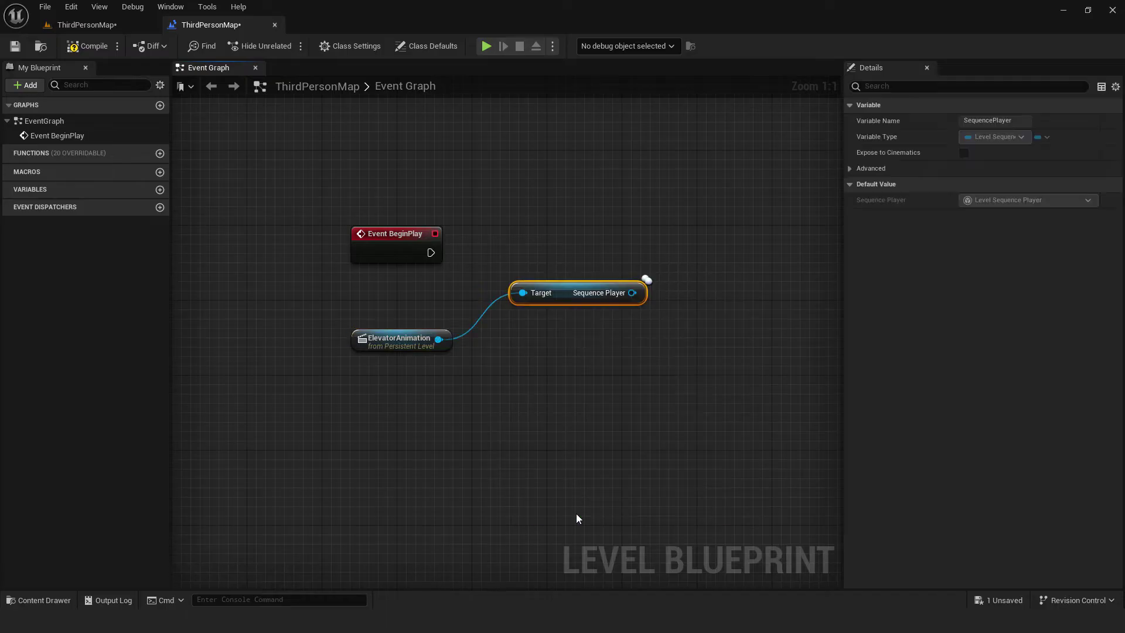
Step: Add a Play node for the Sequence Player and wire BeginPlay into it
right_click_drag(708, 280, 653, 326)
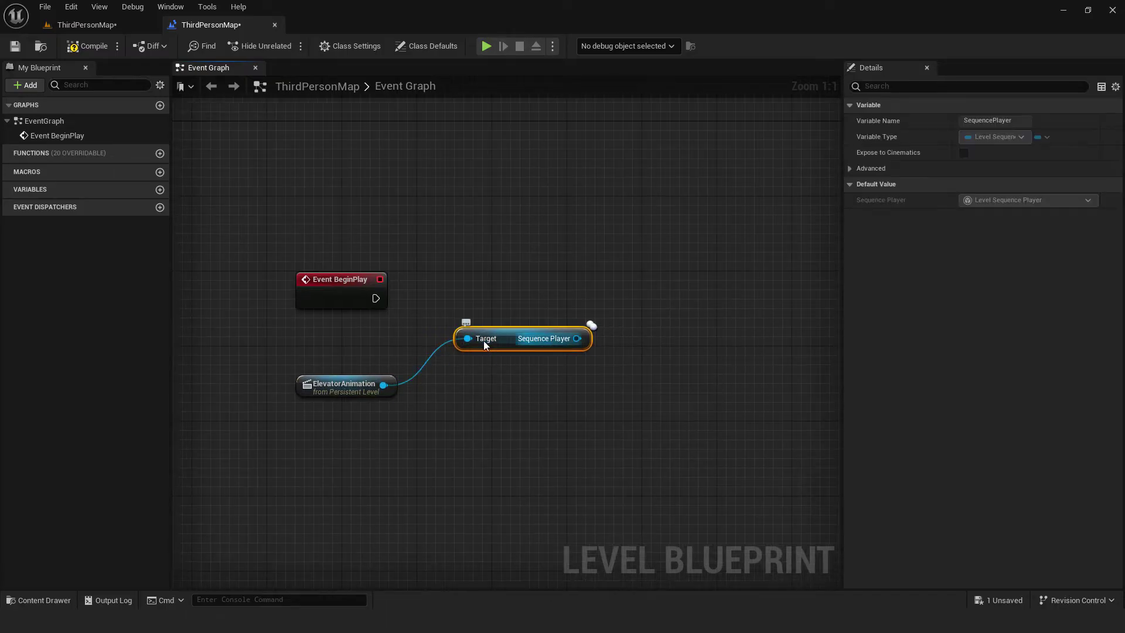
left_click_drag(484, 340, 478, 387)
left_click_drag(567, 385, 646, 380)
type("play")
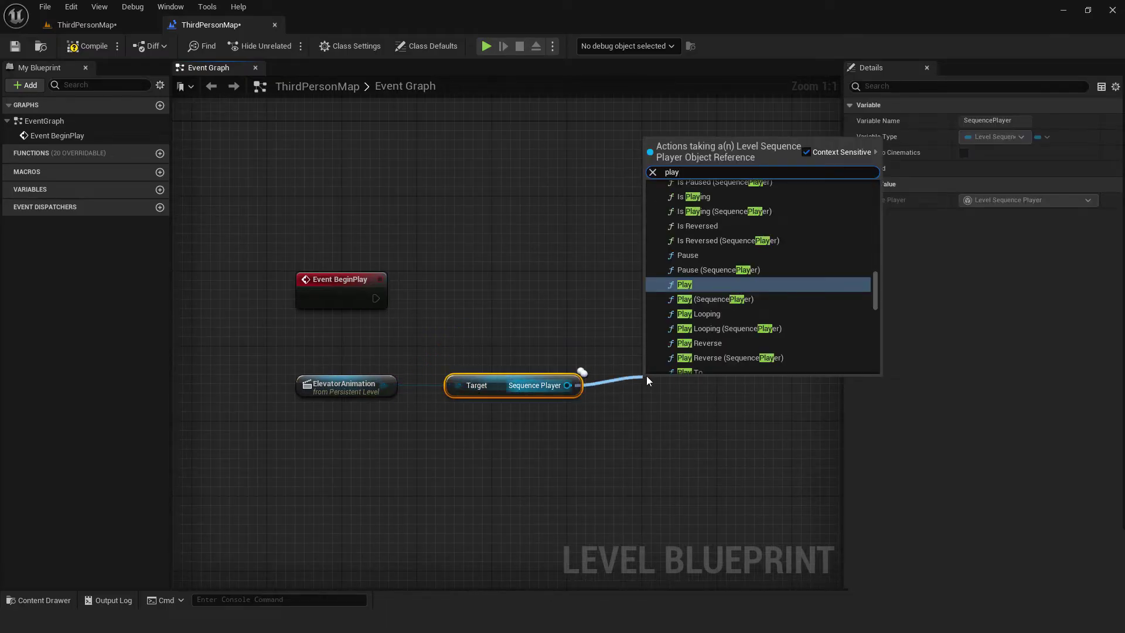
left_click(698, 285)
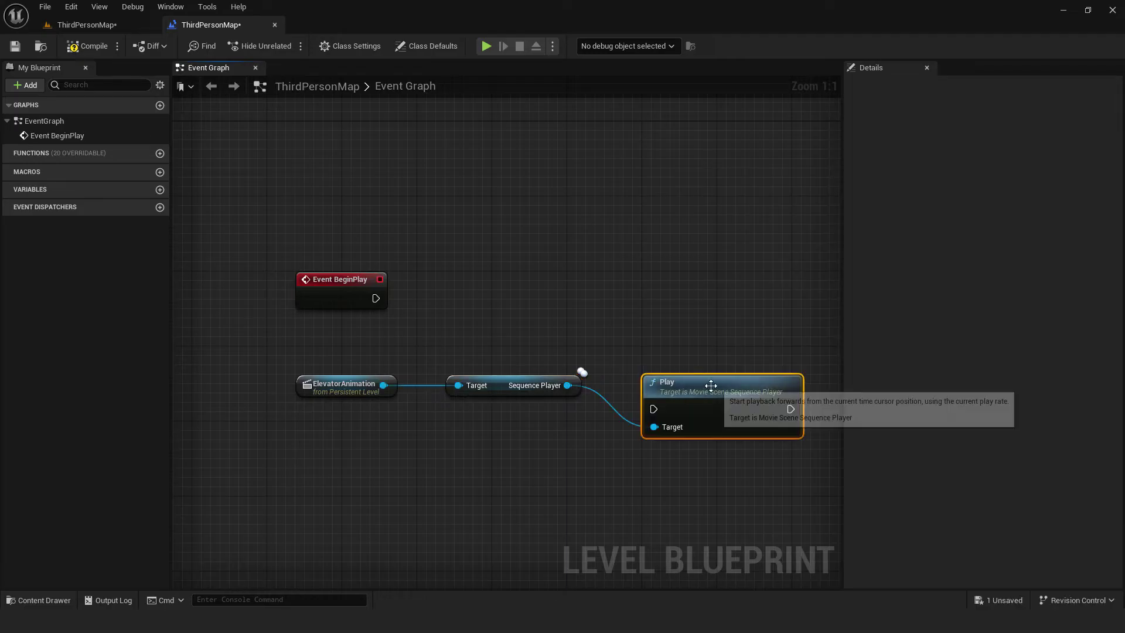
left_click_drag(705, 385, 705, 301)
right_click_drag(706, 301, 668, 310)
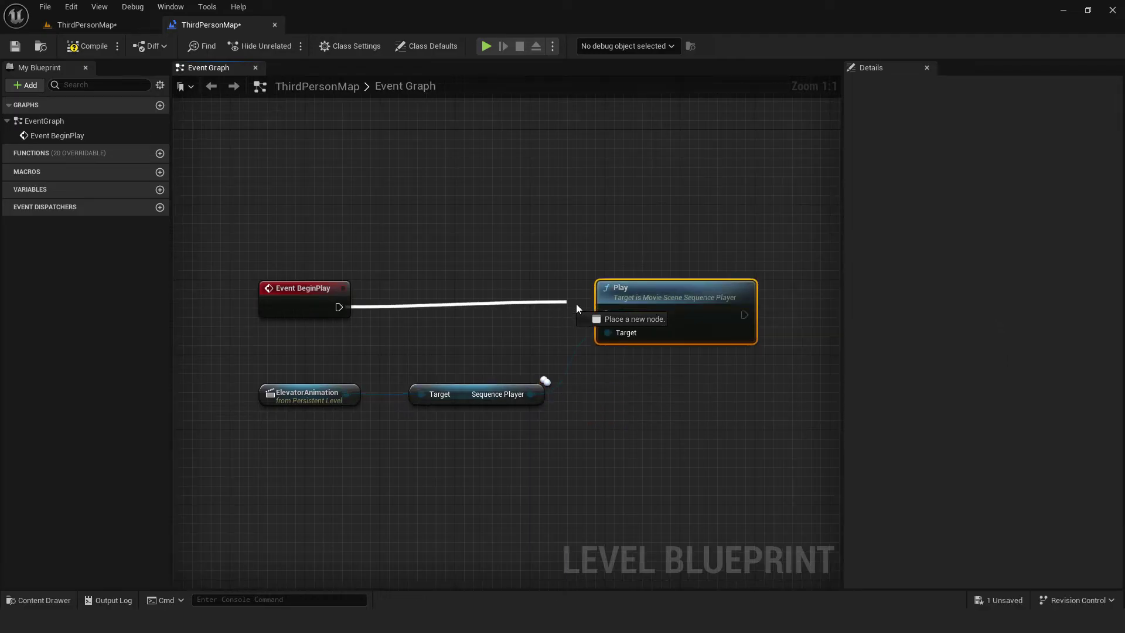
left_click_drag(338, 307, 606, 315)
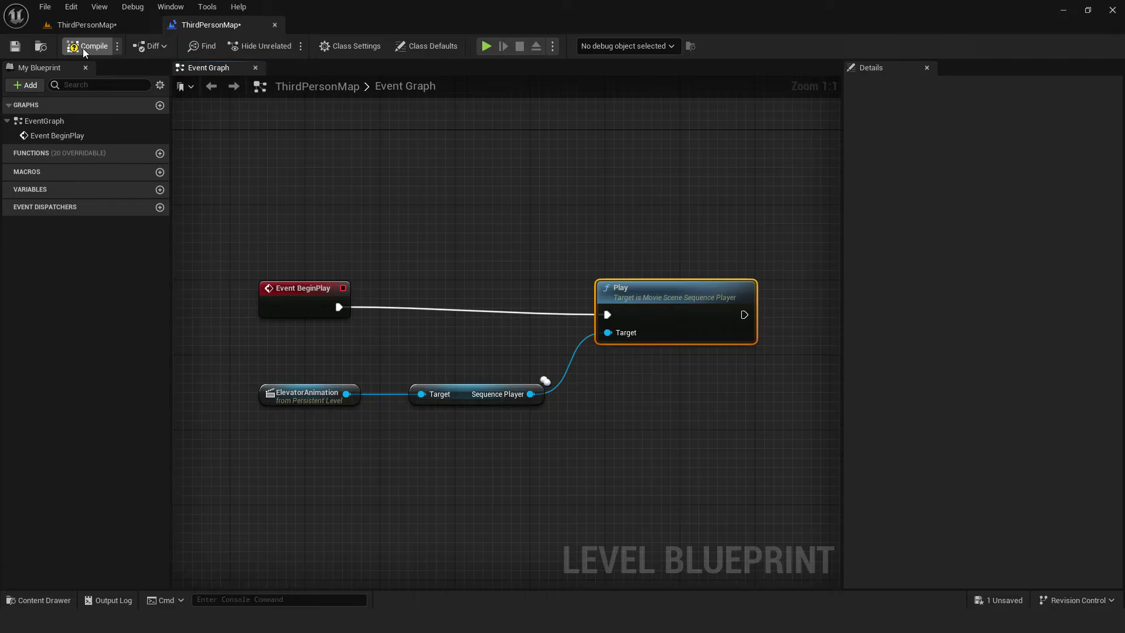
Step: Save the level and blueprint, then run Play From Here from a spot on the floor
left_click(81, 28)
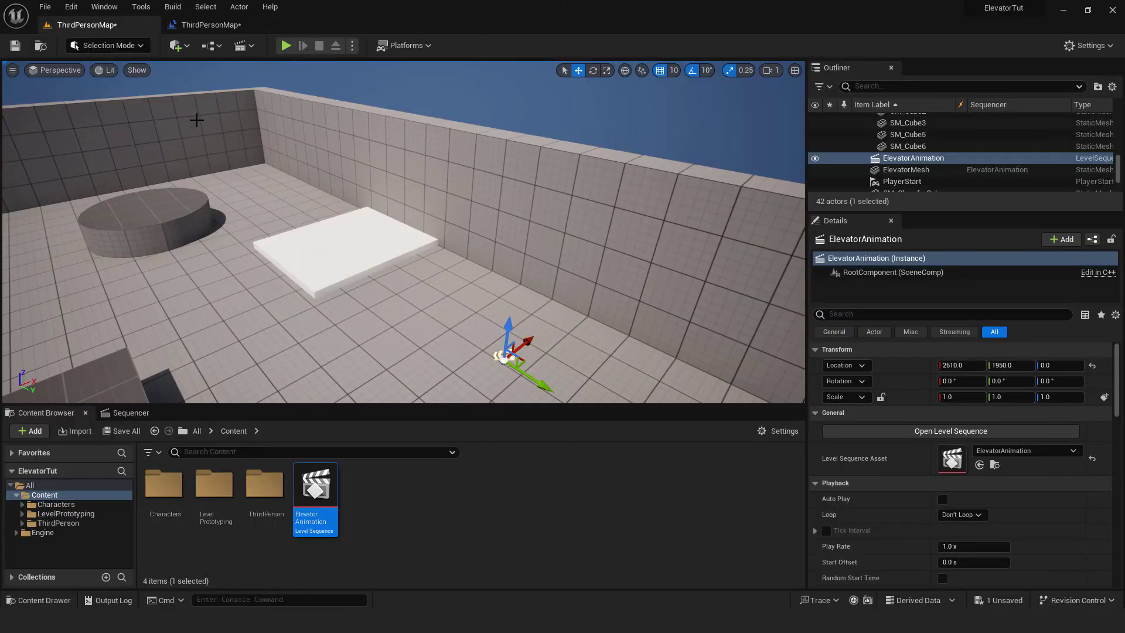
key("ctrl+s")
right_click(170, 301)
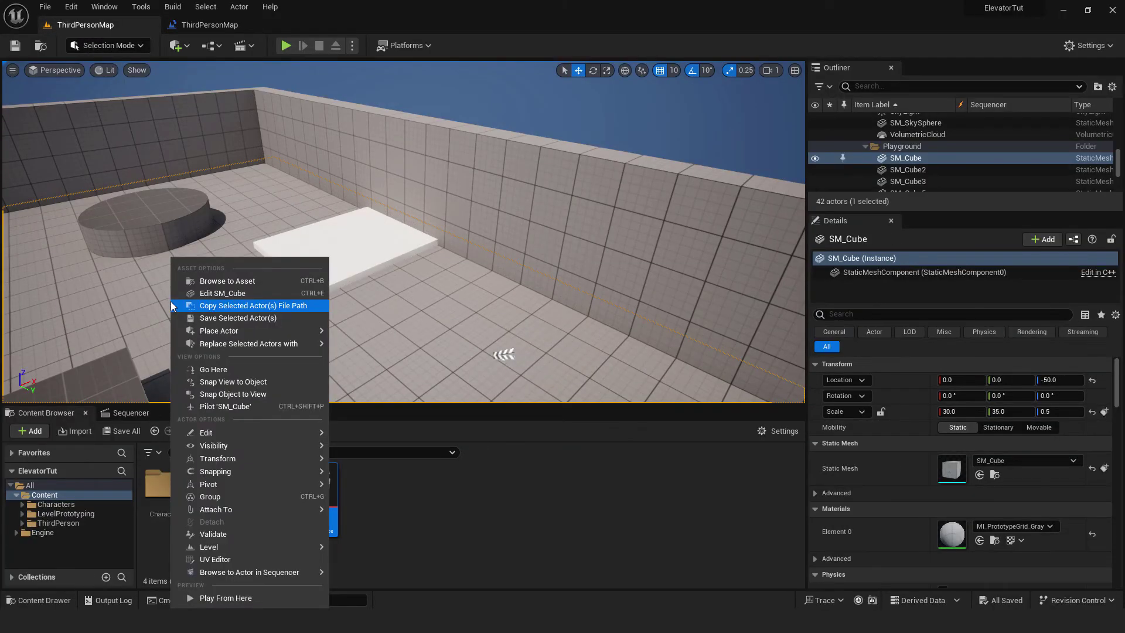
left_click(216, 598)
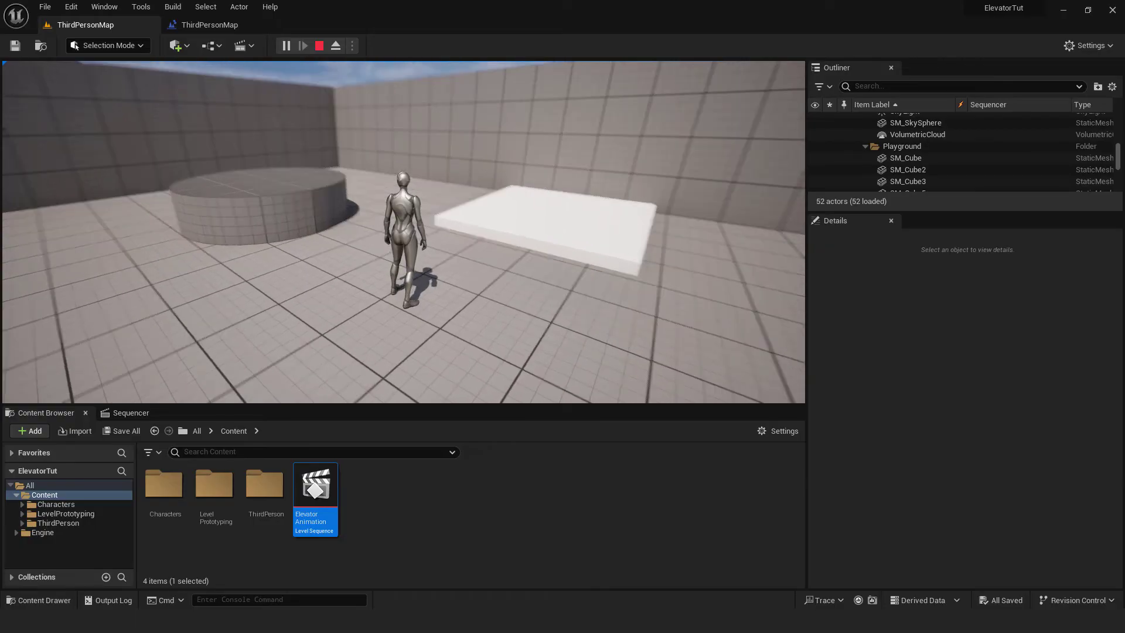
Step: Stop the game preview and add a Delay node after the Play node's exec output
key("Escape")
left_click(210, 25)
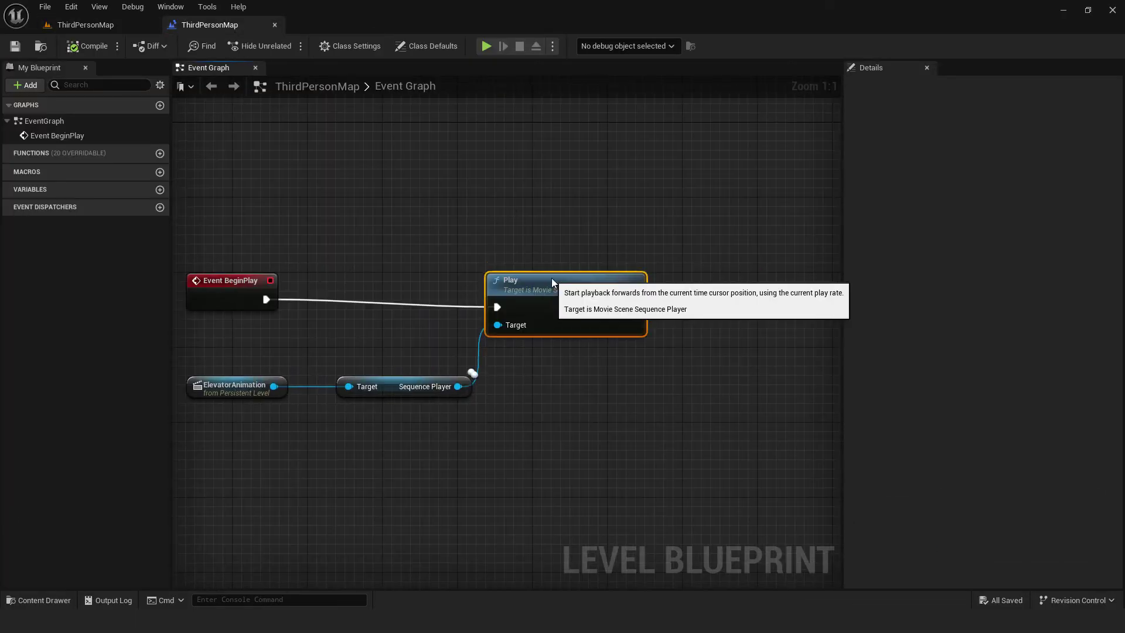
left_click_drag(544, 277, 555, 275)
left_click(613, 182)
right_click_drag(637, 295, 522, 344)
left_click_drag(525, 348, 389, 347)
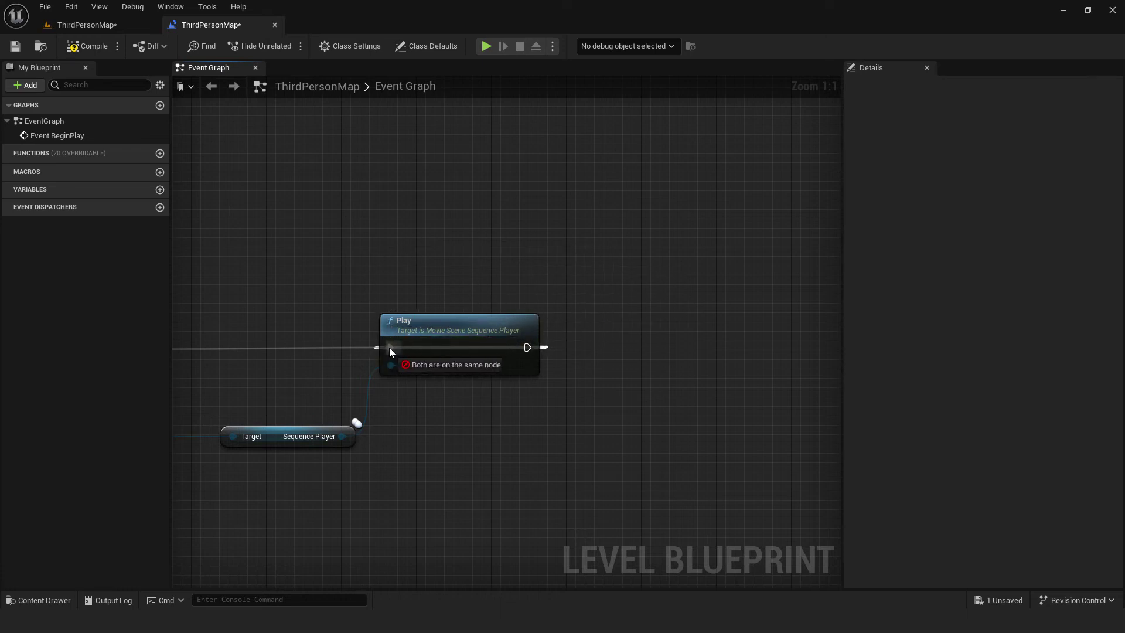
left_click_drag(386, 348, 590, 335)
type("delay")
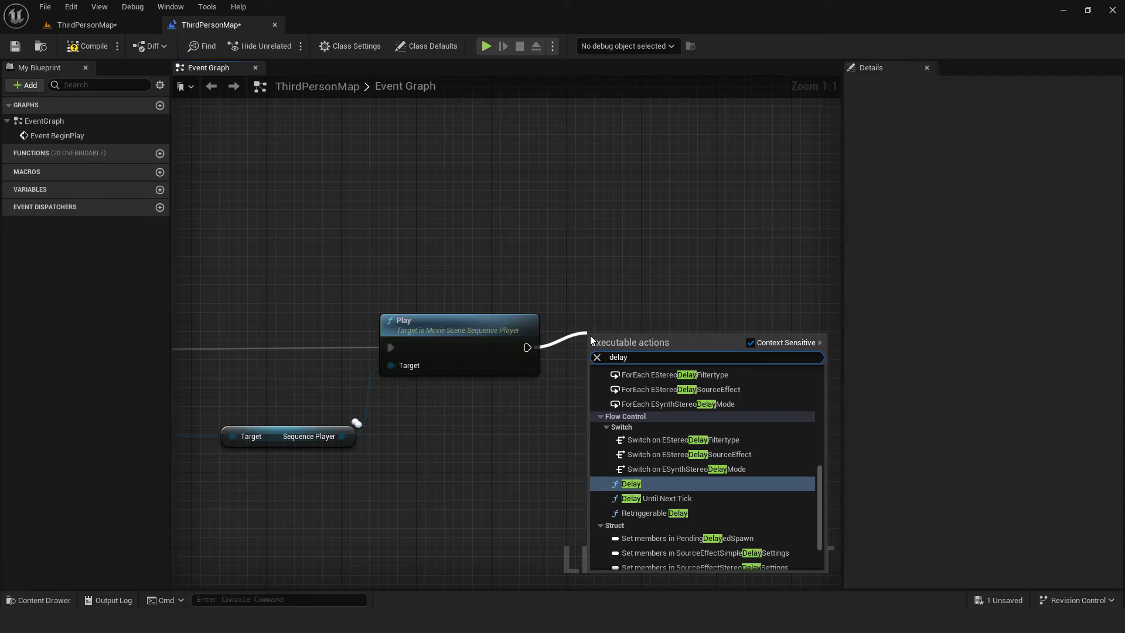
key("Return")
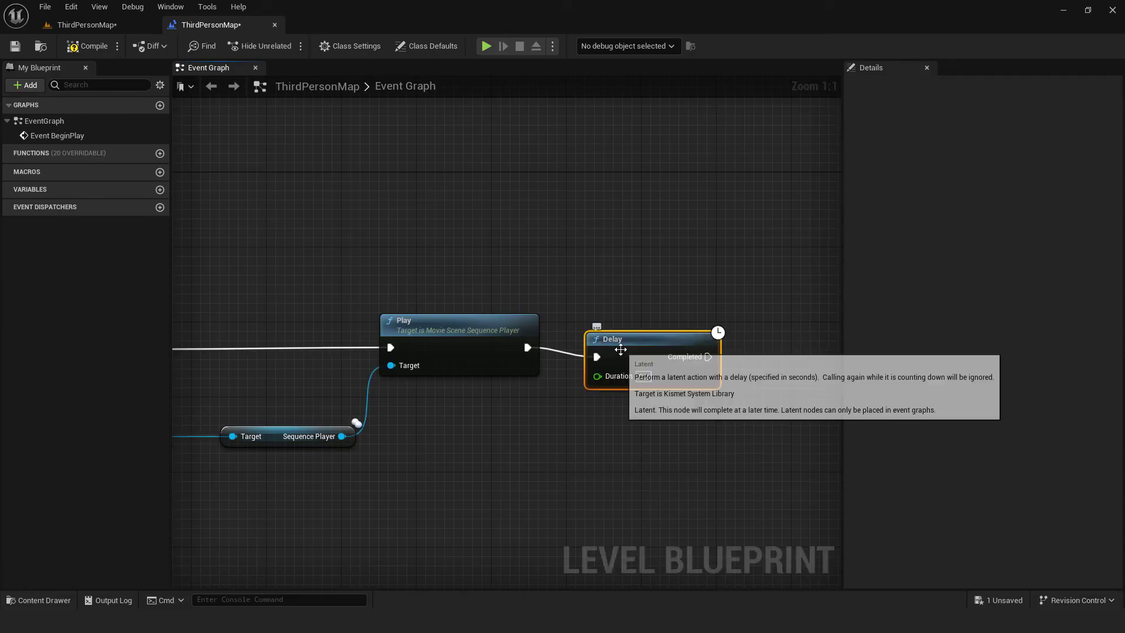
Step: Wire Delay's Completed back into Play via reroute points, with a 2.0 s Duration
left_click_drag(621, 350, 631, 341)
mouse_move(718, 347)
left_mouse_down()
mouse_move(780, 241)
mouse_move(527, 118)
mouse_move(344, 314)
mouse_move(389, 346)
left_mouse_up()
left_click_drag(647, 332, 630, 334)
double_click(736, 261)
left_click_drag(736, 261, 700, 282)
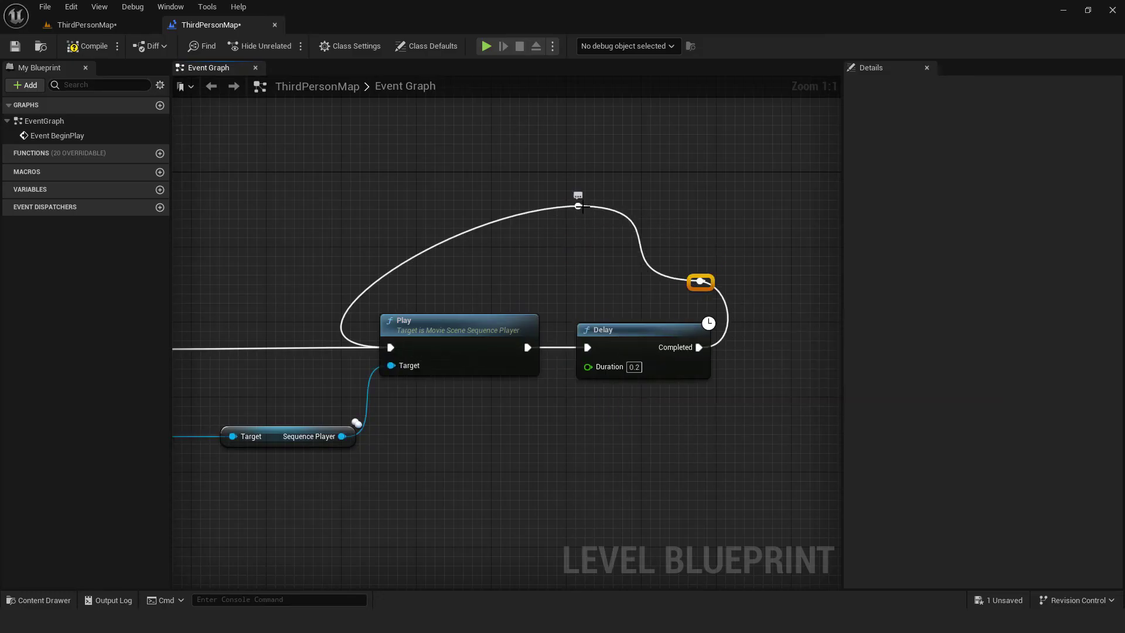
left_click_drag(577, 206, 372, 282)
left_click(551, 232)
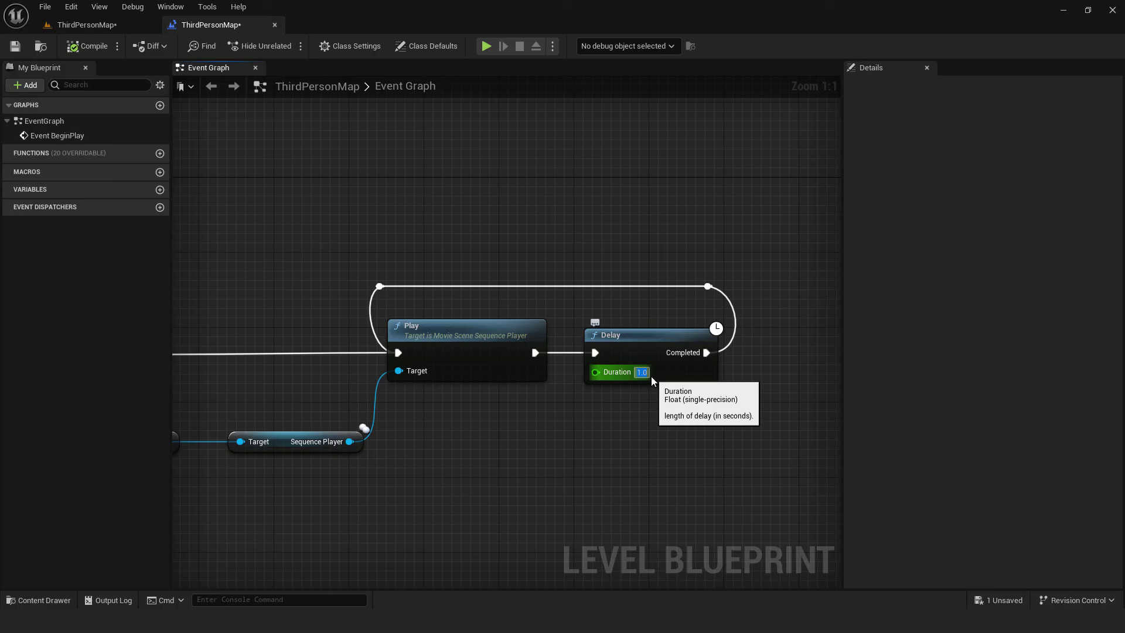
type("2")
key("Return")
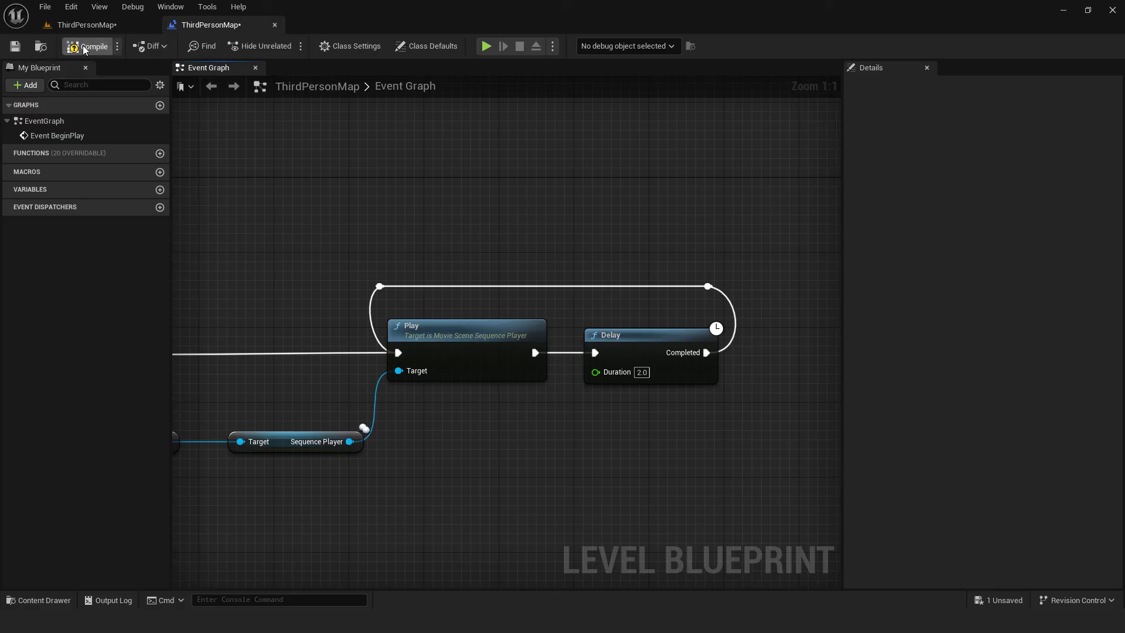
Step: Run Play From Here in the level, watch the elevator platform loop, then stop
left_click(82, 26)
right_click(447, 256)
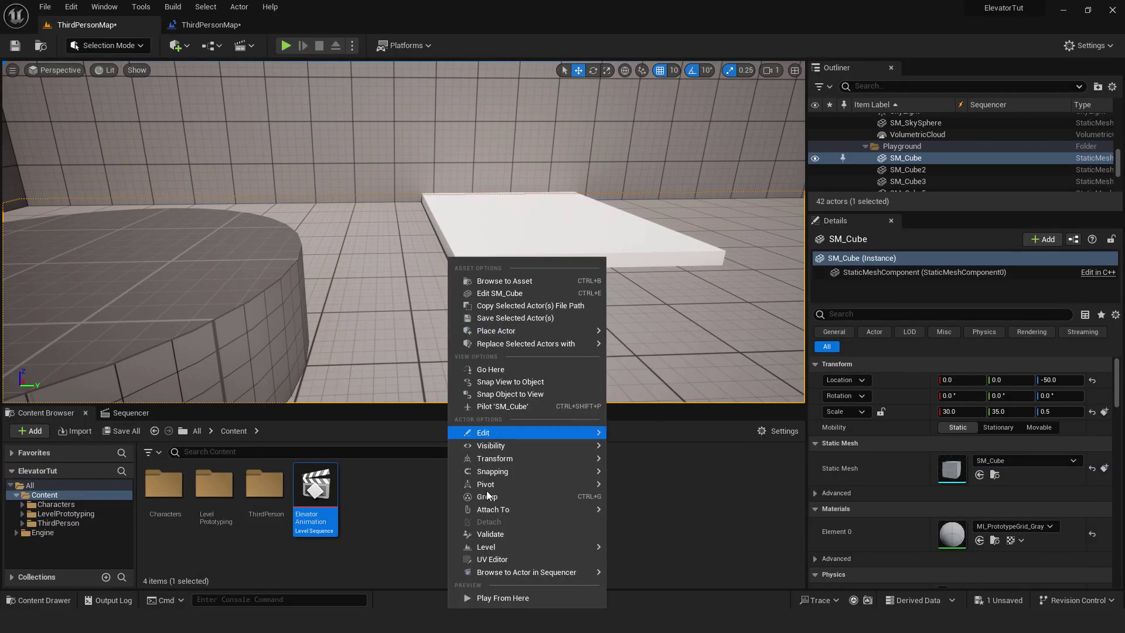
left_click(477, 595)
left_click(365, 300)
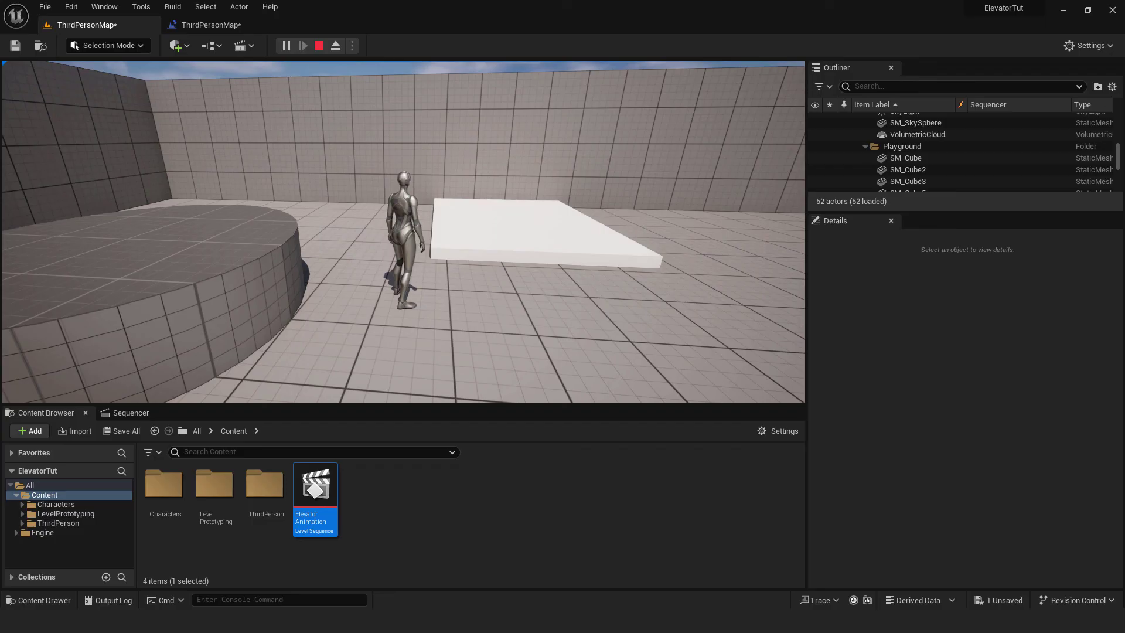
key("Escape")
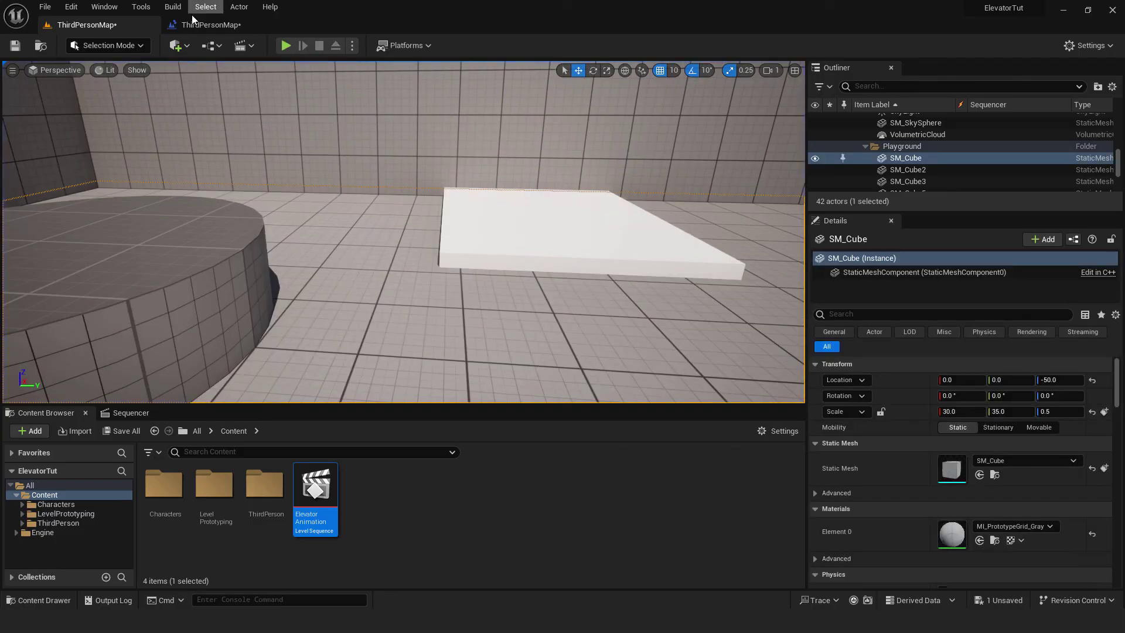